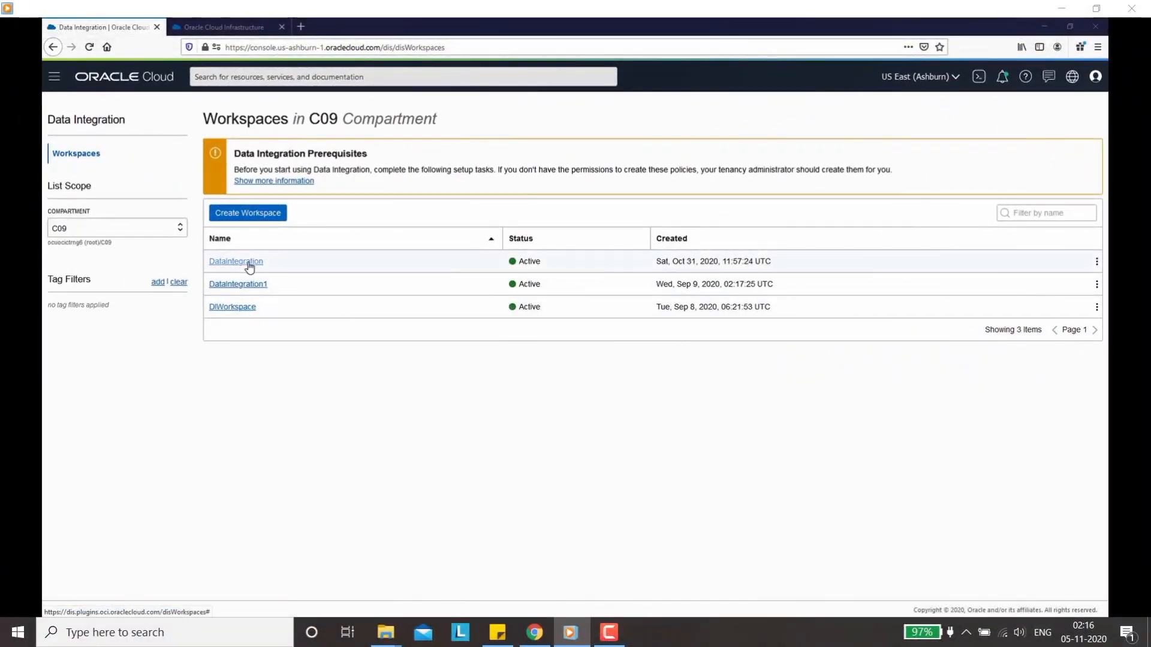
# Step: In the DataIntegration workspace, start a data asset named Source_Objectstorage_ora09 with description 'Creating a data asset for object storage'
pyautogui.click(247, 263)
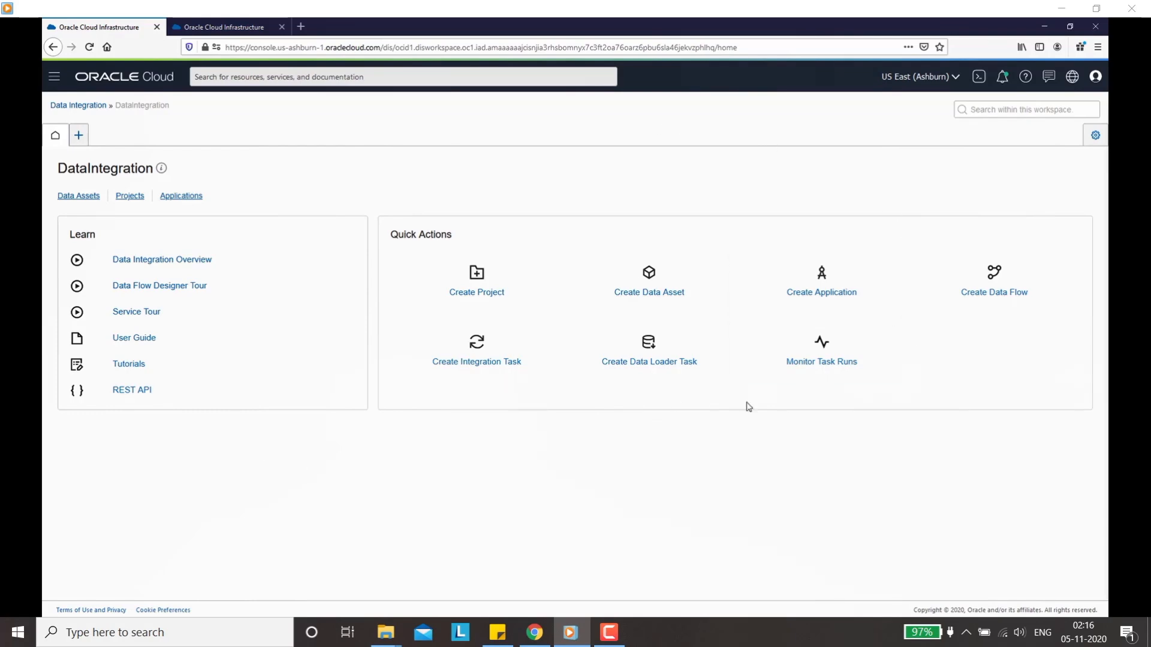
pyautogui.click(646, 297)
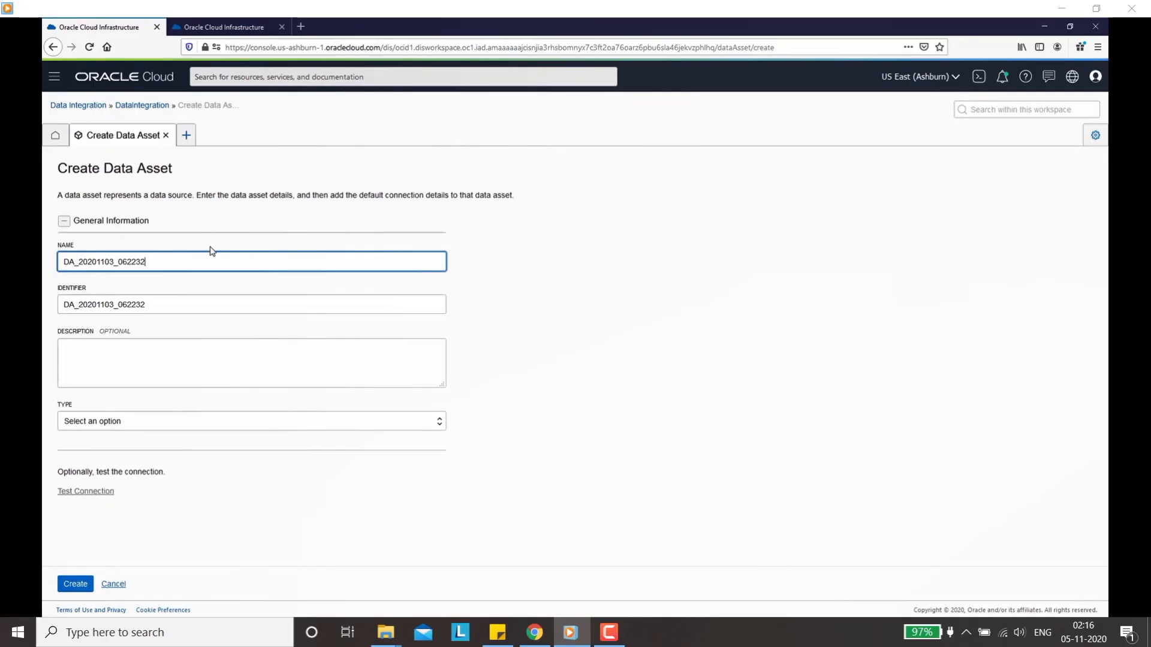
pyautogui.moveTo(160, 260); pyautogui.dragTo(62, 259)
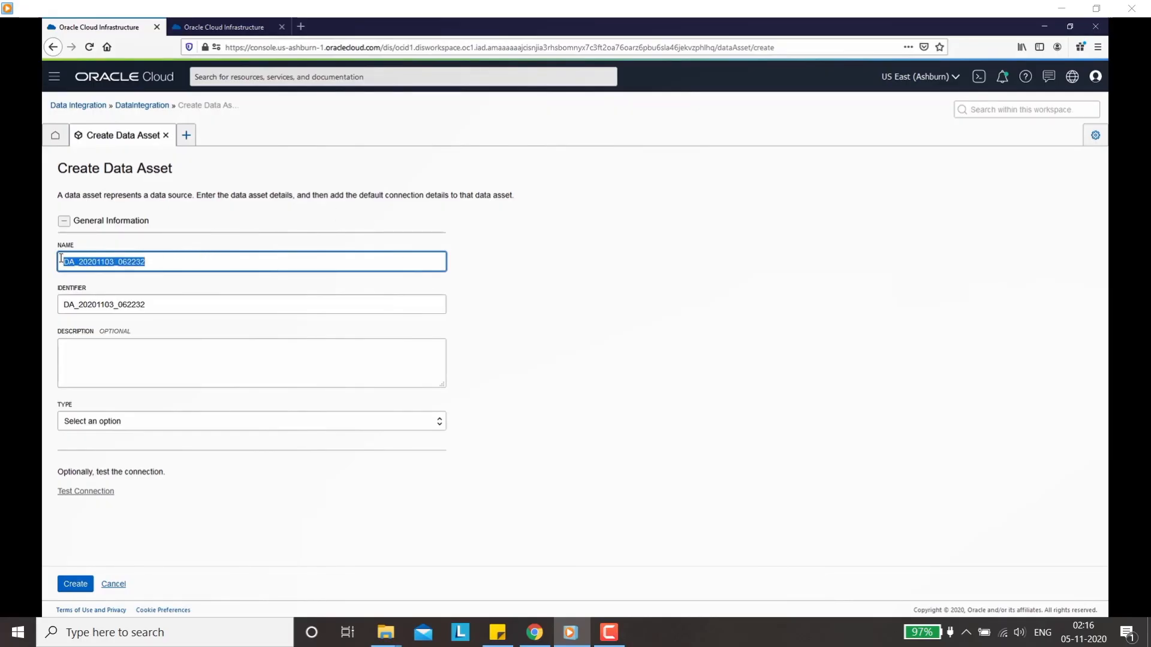
pyautogui.write('So')
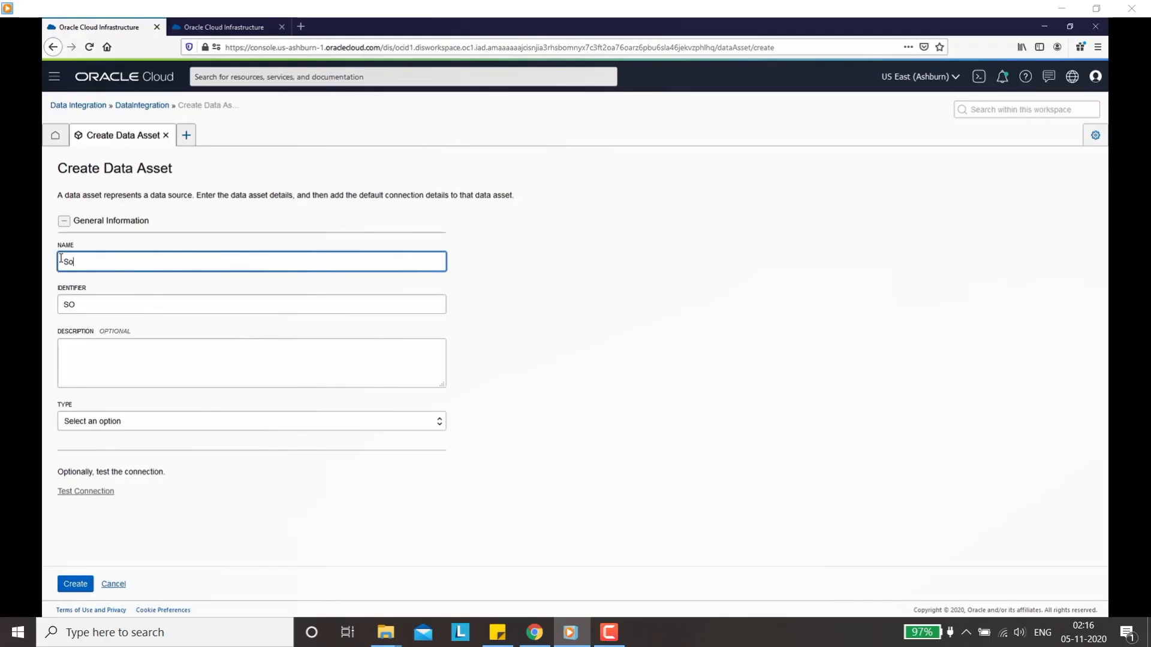
pyautogui.write('urce_Objectstorage')
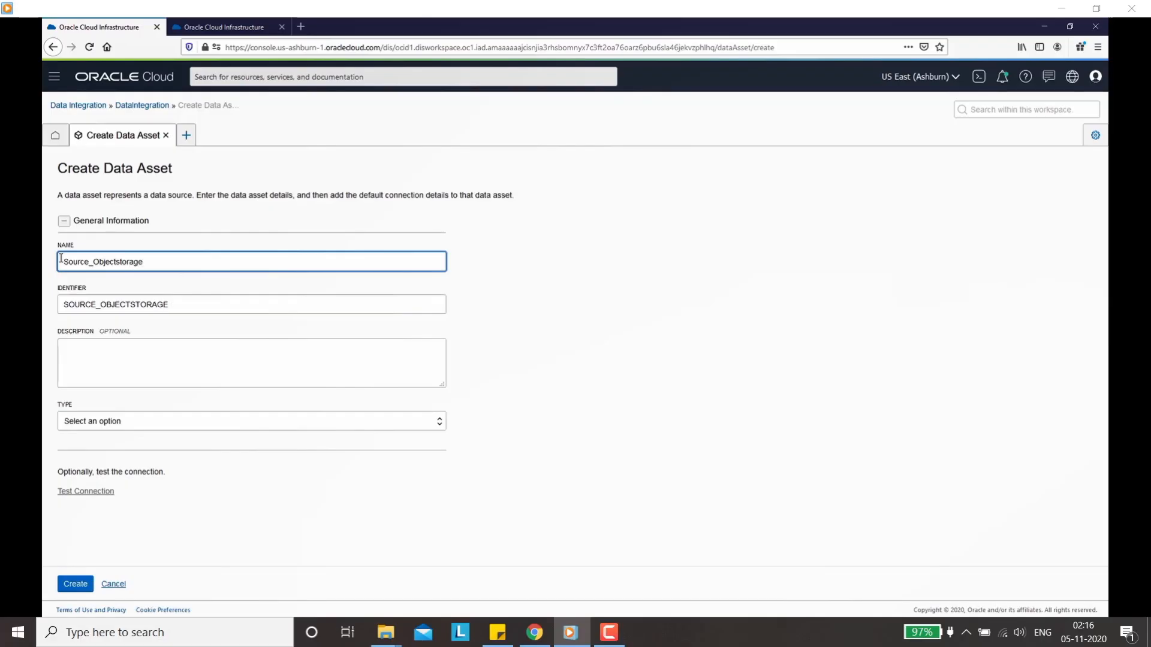
pyautogui.write('_ora09')
pyautogui.click(106, 363)
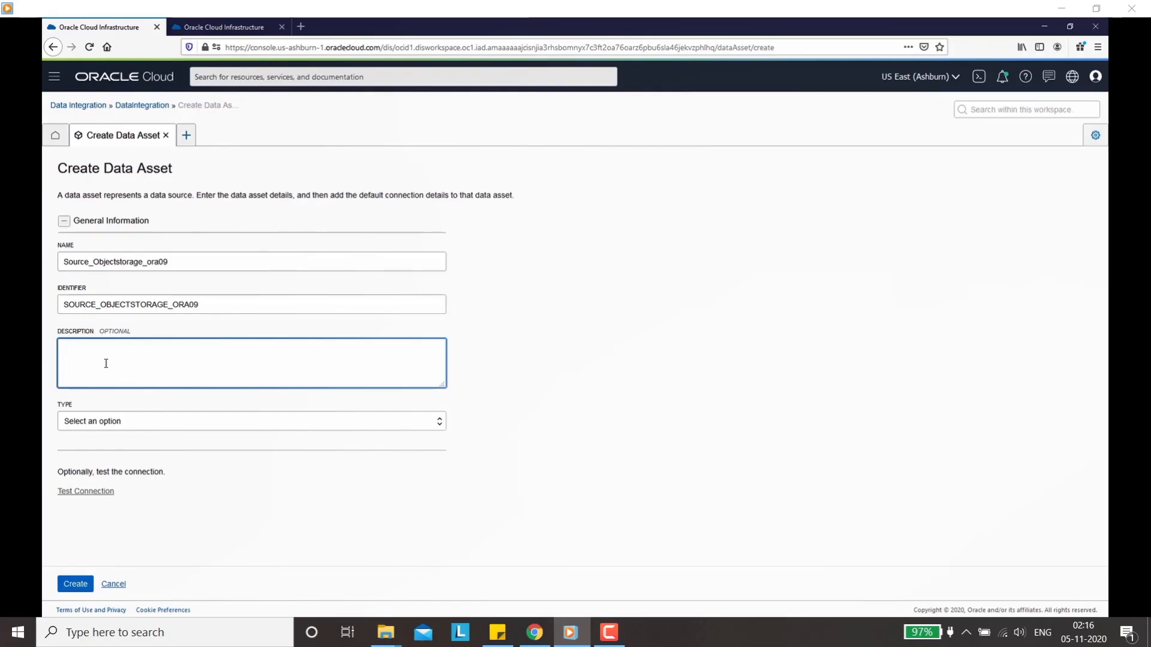
pyautogui.write('Creating a data asset for object storage')
pyautogui.click(280, 421)
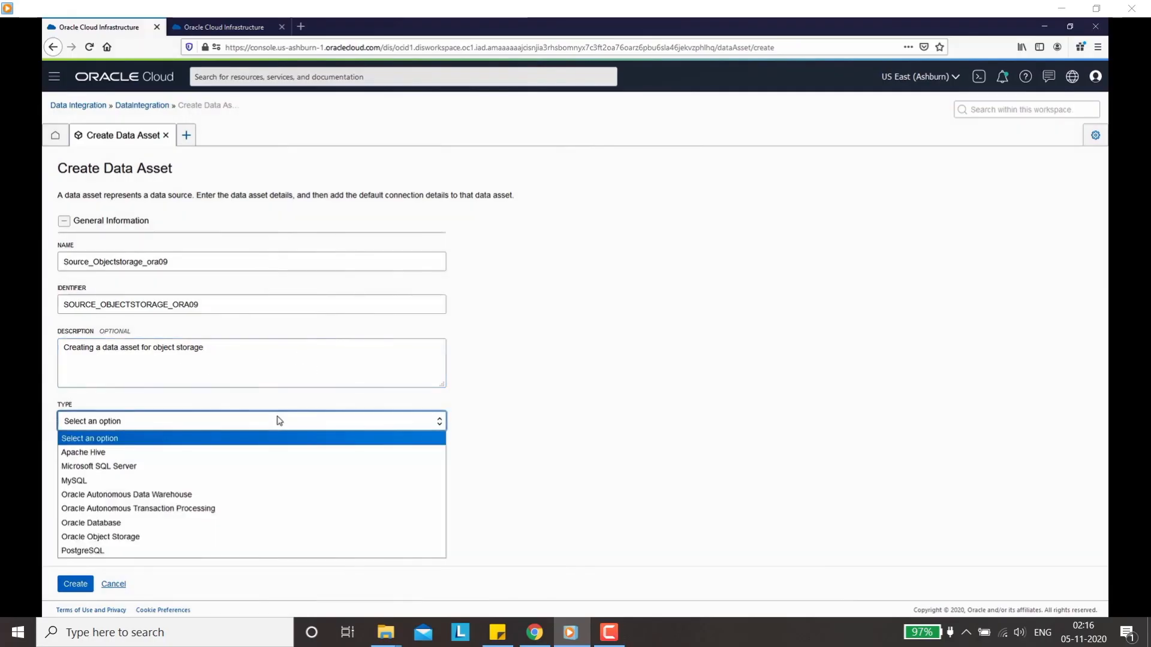
pyautogui.click(139, 540)
pyautogui.scroll(-5, 514, 401)
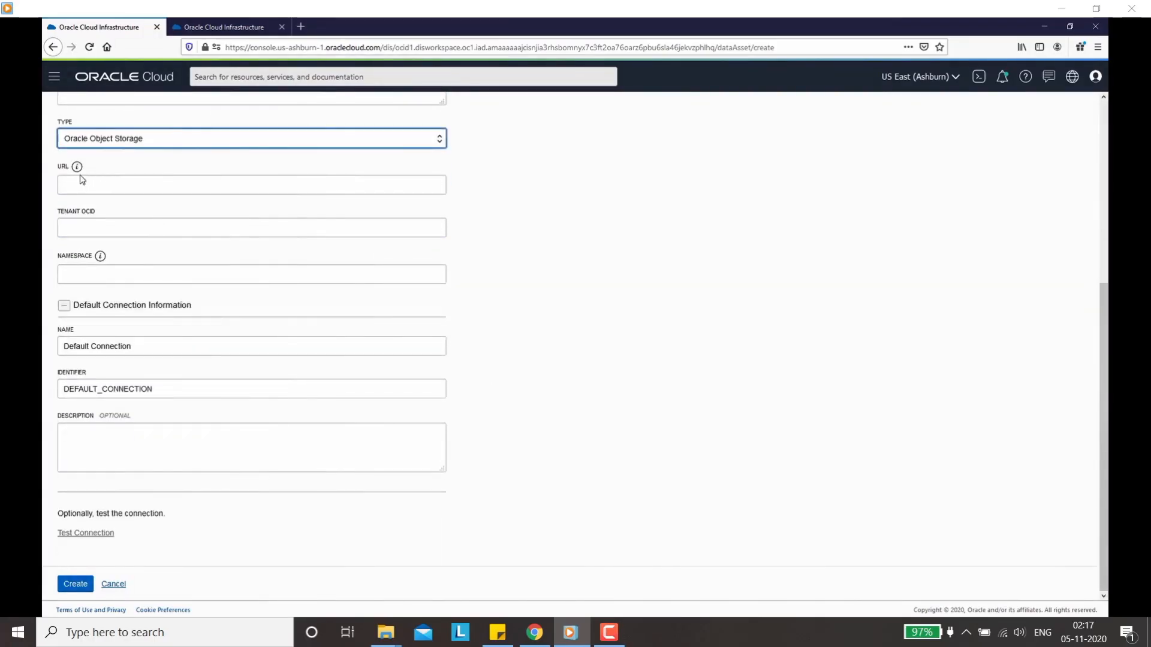
pyautogui.moveTo(77, 173)
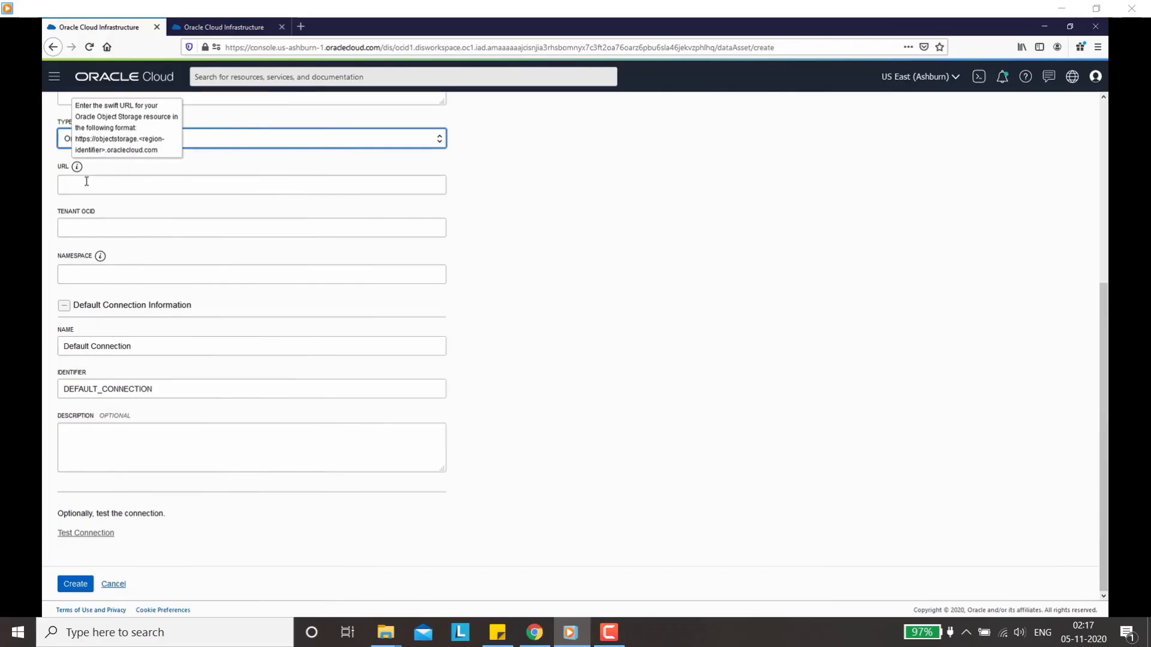
pyautogui.click(87, 182)
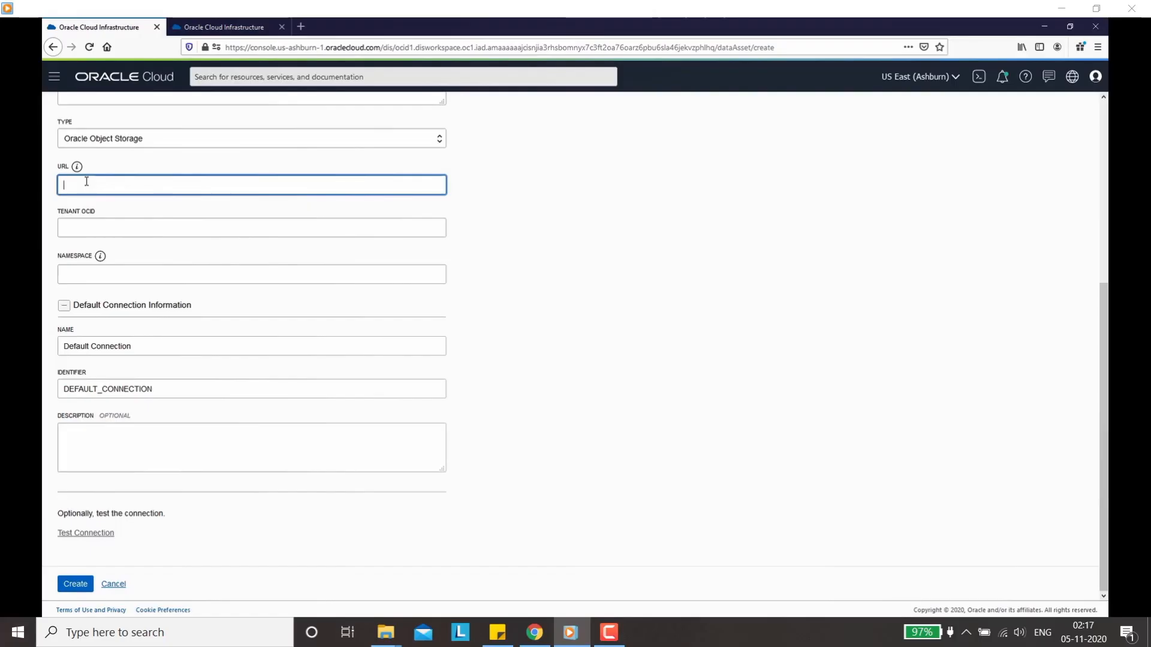
pyautogui.write('https:')
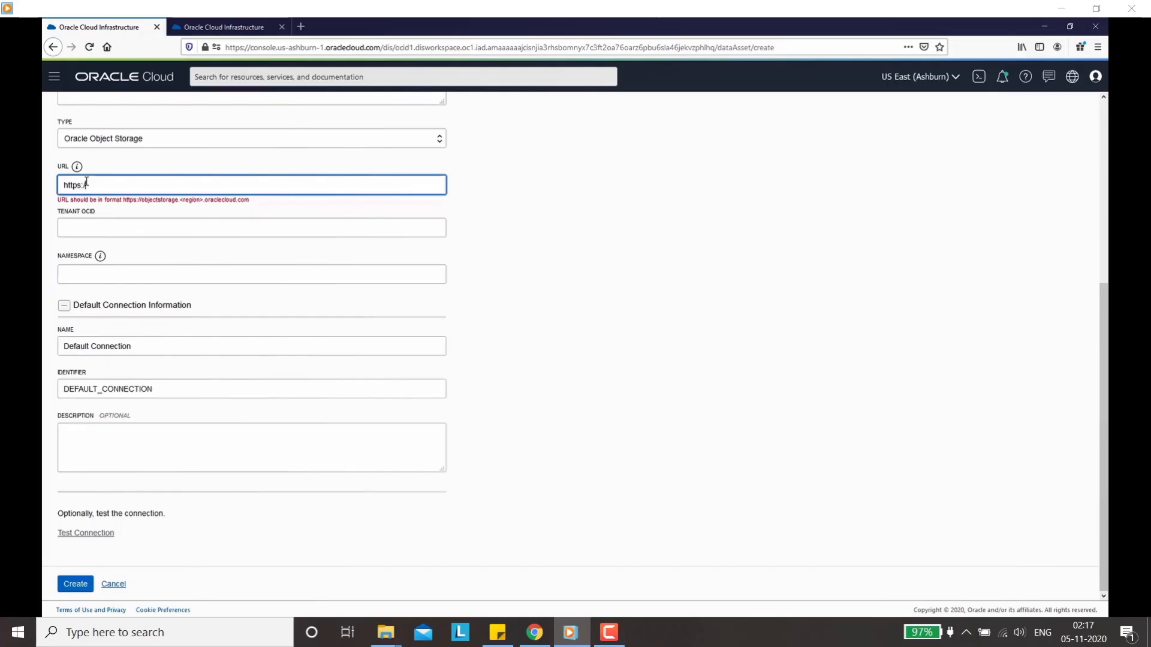
pyautogui.write('//objectstorage')
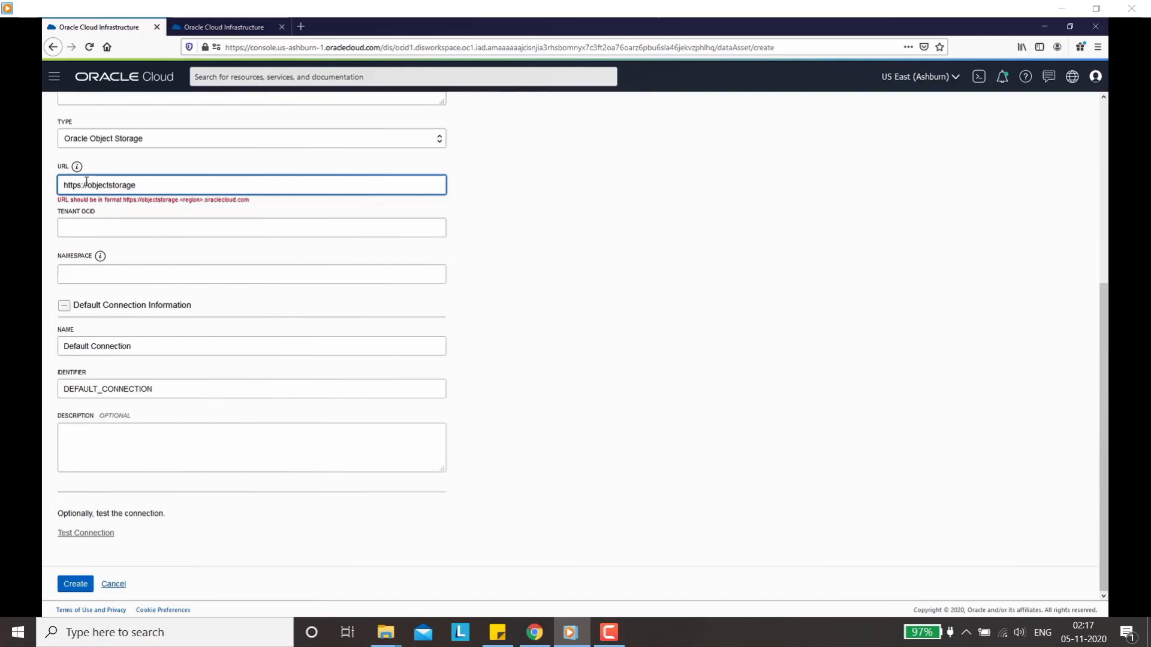
pyautogui.write('.us-ashburn-1.oraclecloud.com')
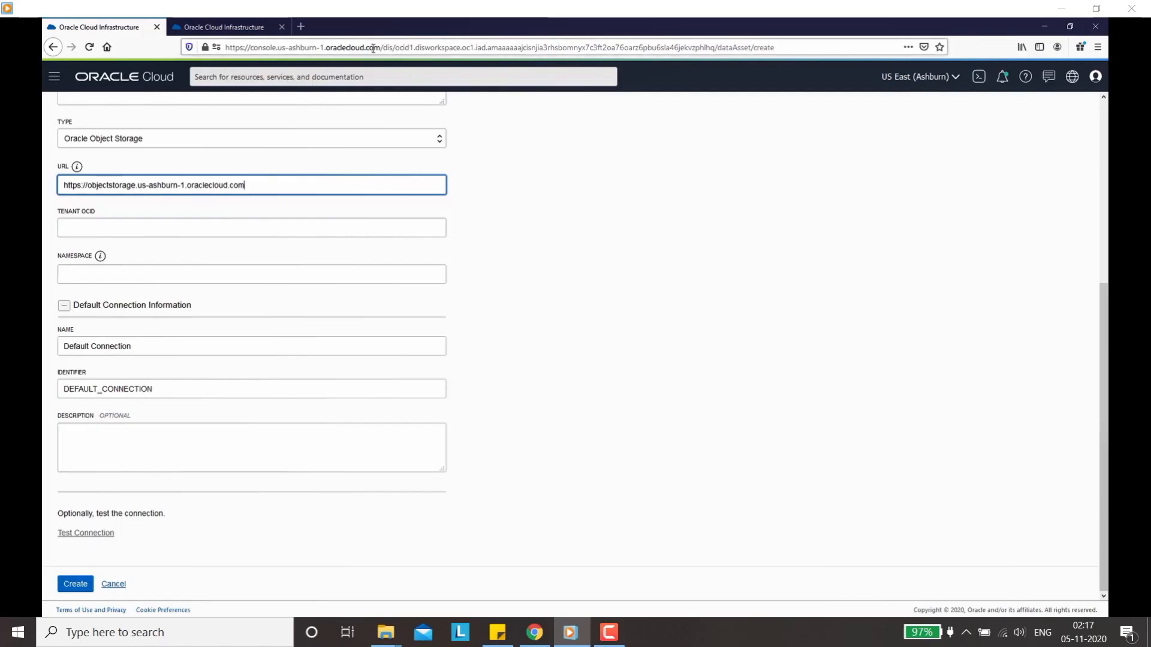
pyautogui.click(101, 228)
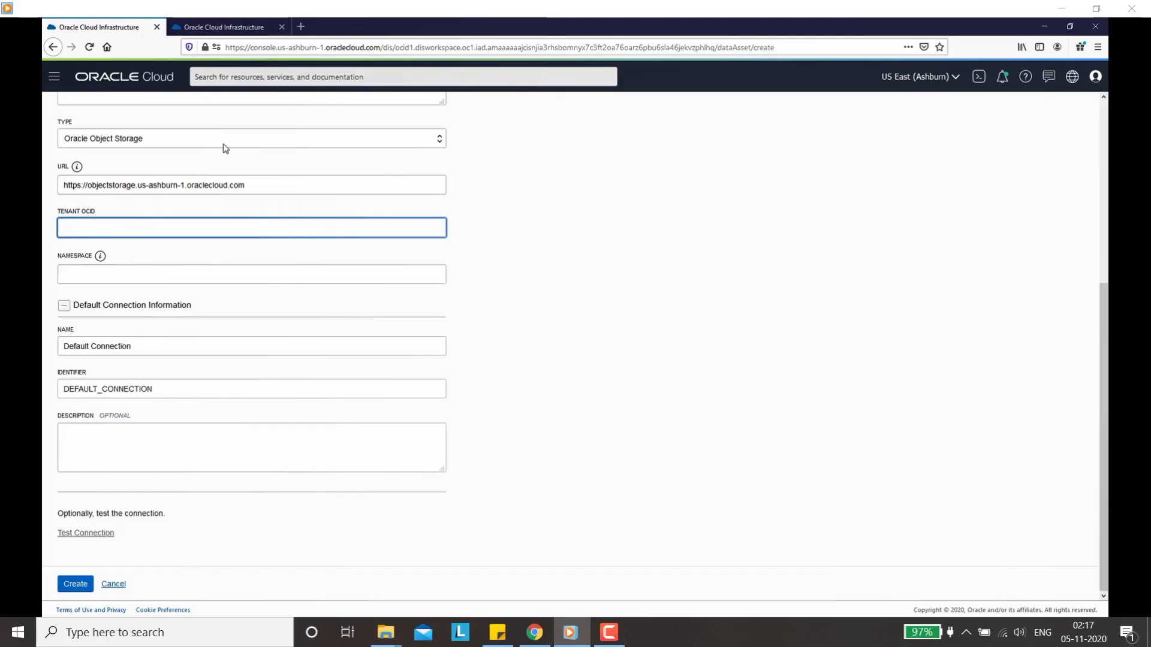
pyautogui.click(228, 27)
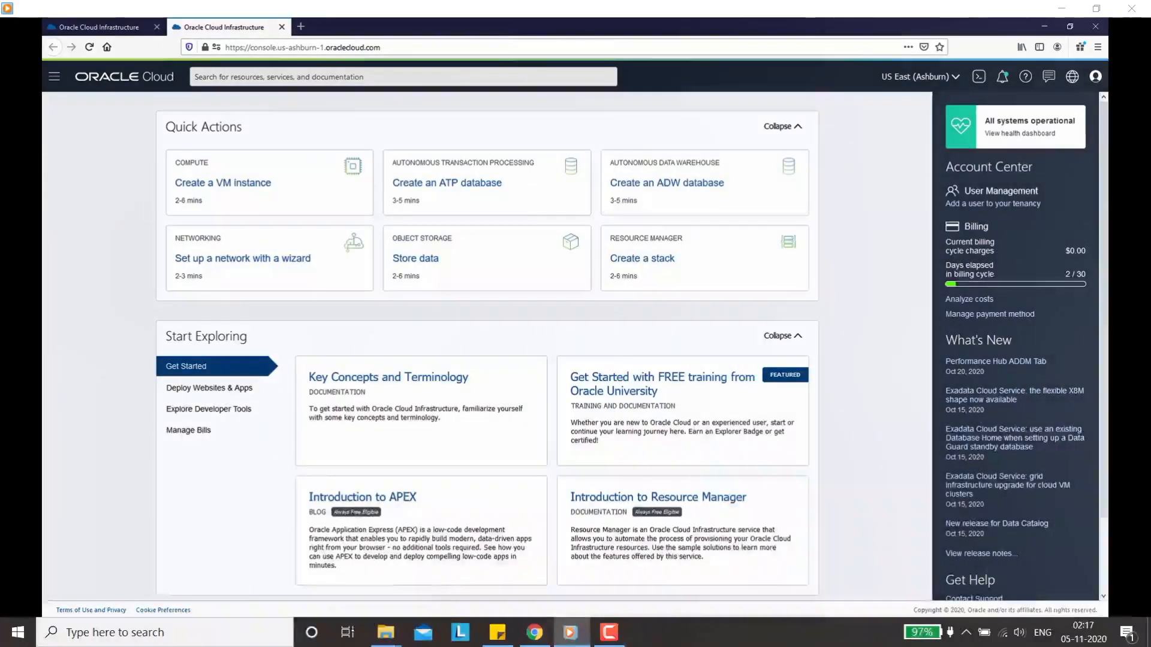
# Step: Copy the tenancy OCID from the Tenancy details page and return to the Data Integration tab
pyautogui.click(1095, 79)
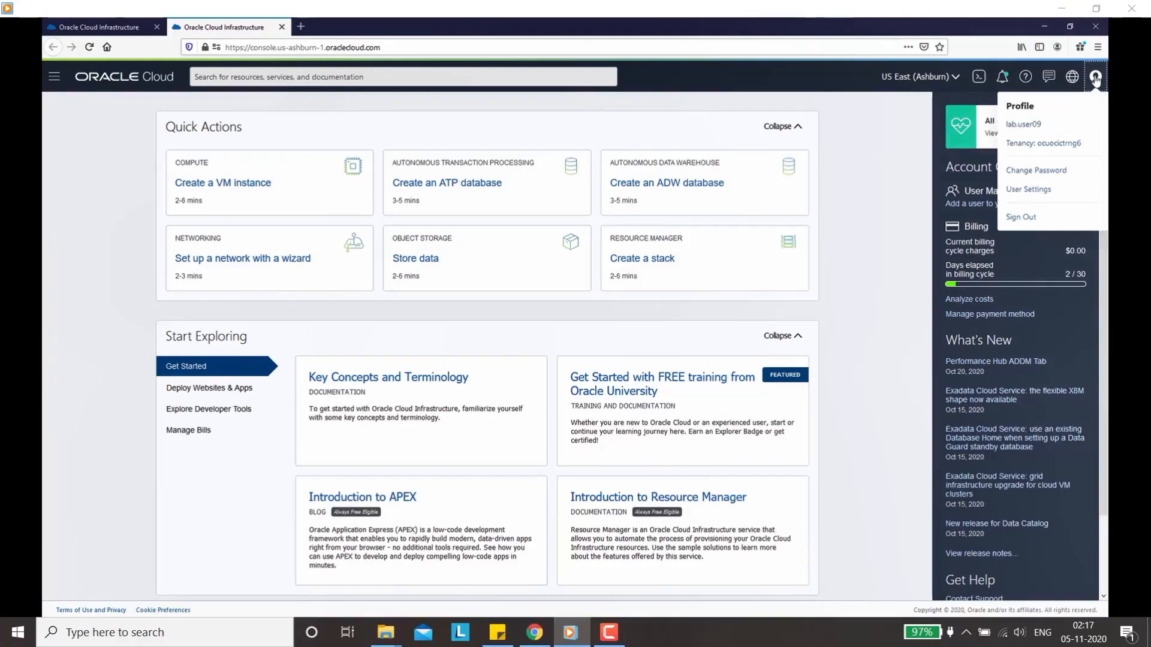
pyautogui.click(1039, 145)
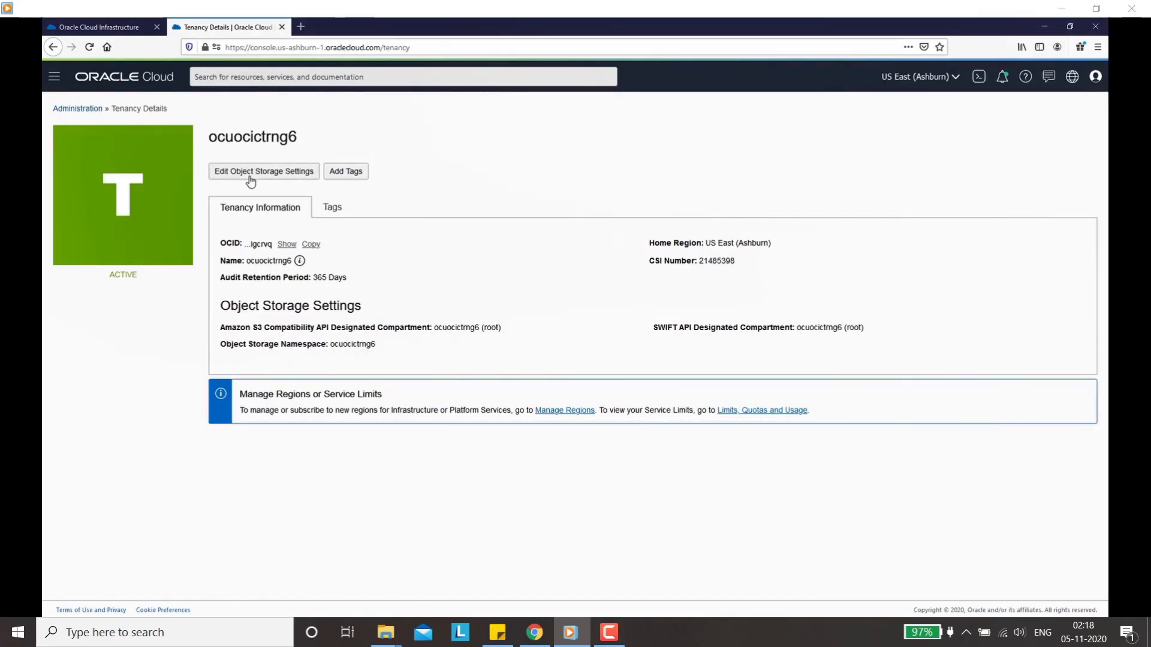
pyautogui.click(311, 246)
pyautogui.click(117, 30)
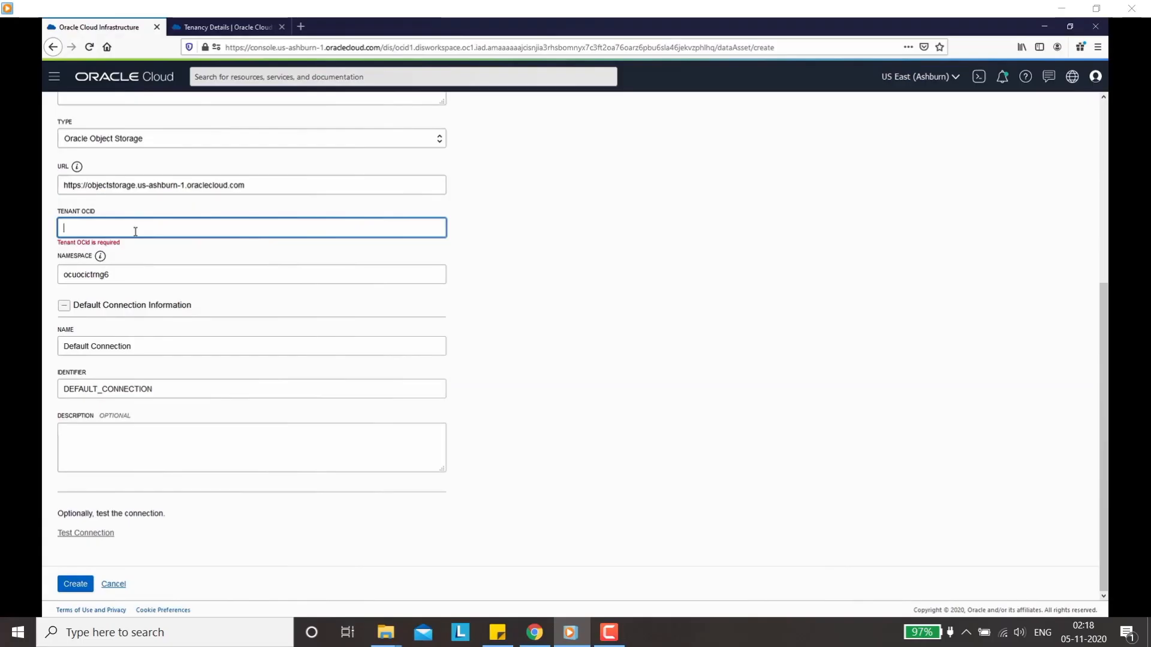
# Step: Paste the tenancy OCID, rename the default connection to Source, and run a successful connection test
pyautogui.hotkey('ctrl', 'v')
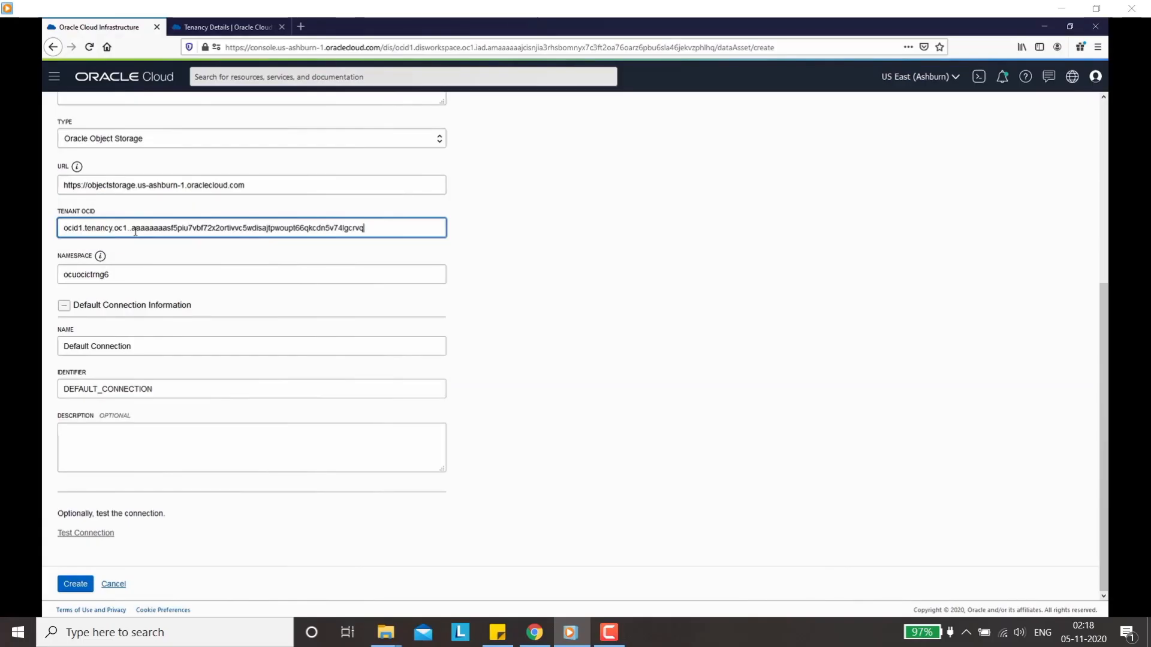
pyautogui.click(93, 276)
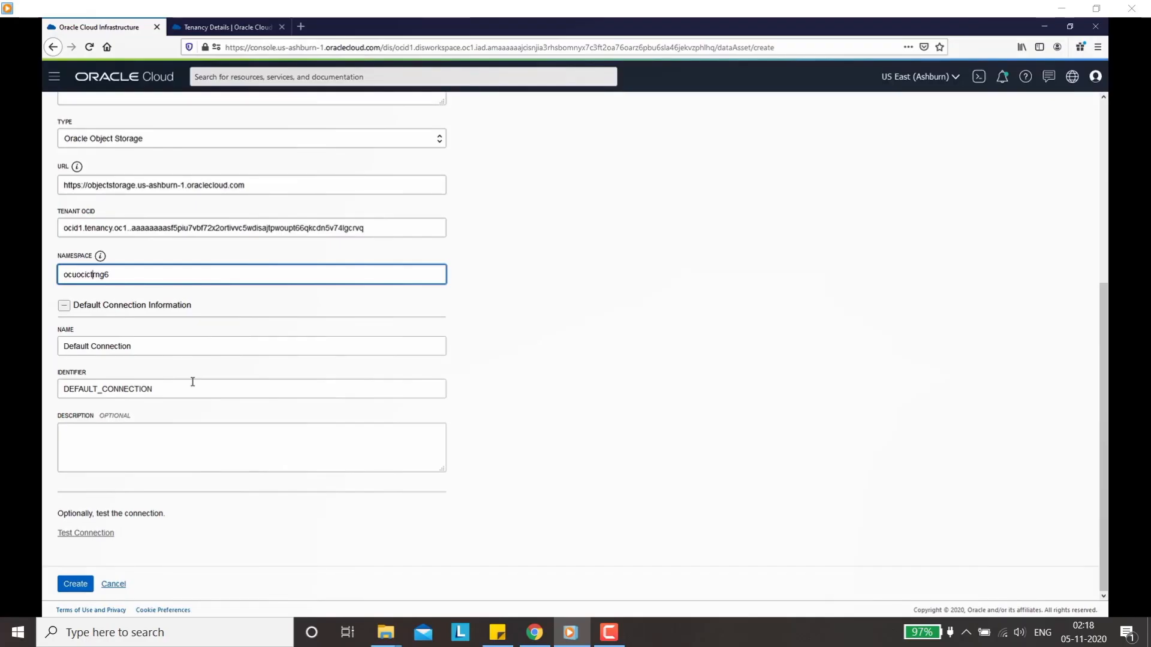
pyautogui.click(173, 388)
pyautogui.click(174, 349)
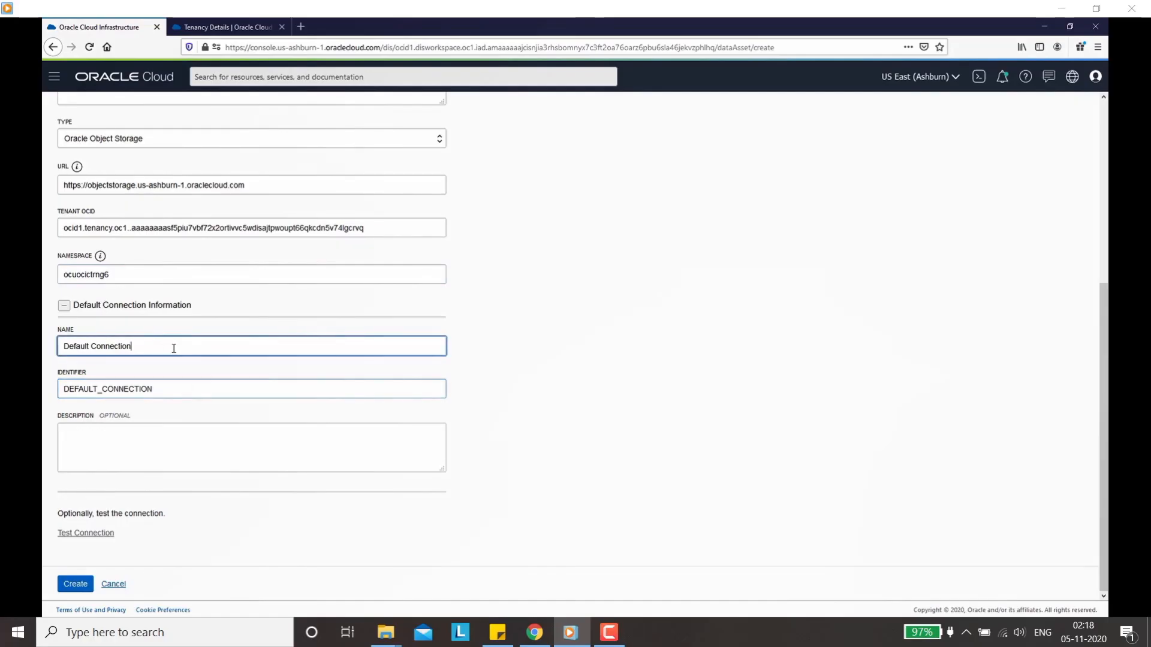
pyautogui.hotkey('ctrl', 'shift', 'Left')
pyautogui.hotkey('ctrl', 'shift', 'Left')
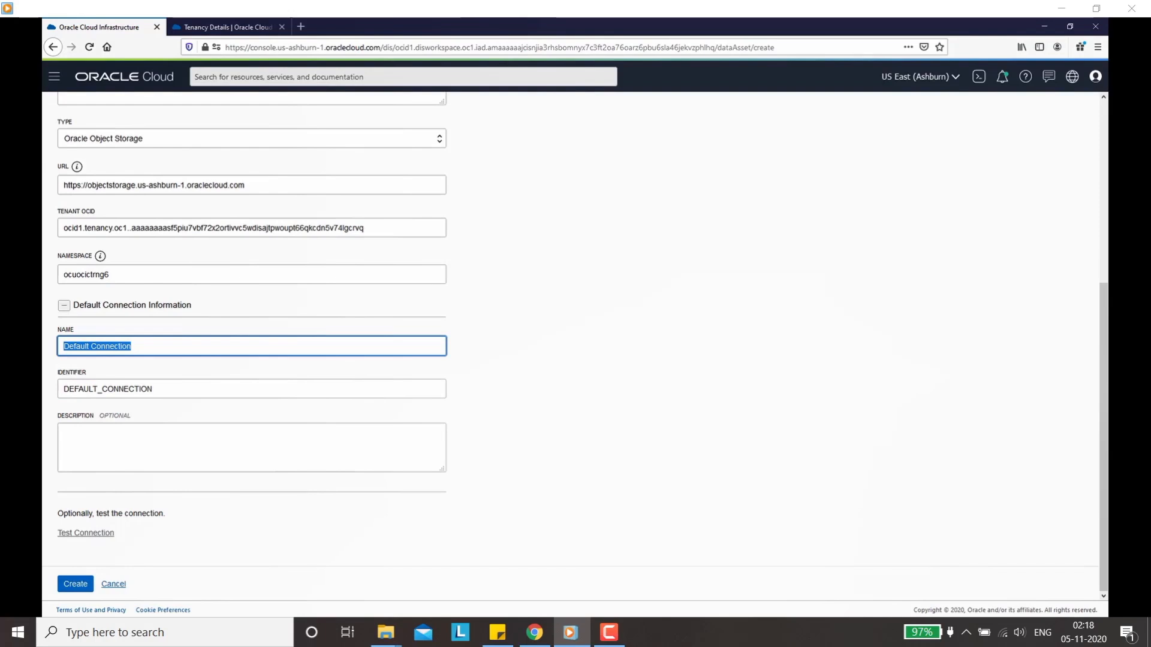
pyautogui.write('Sour')
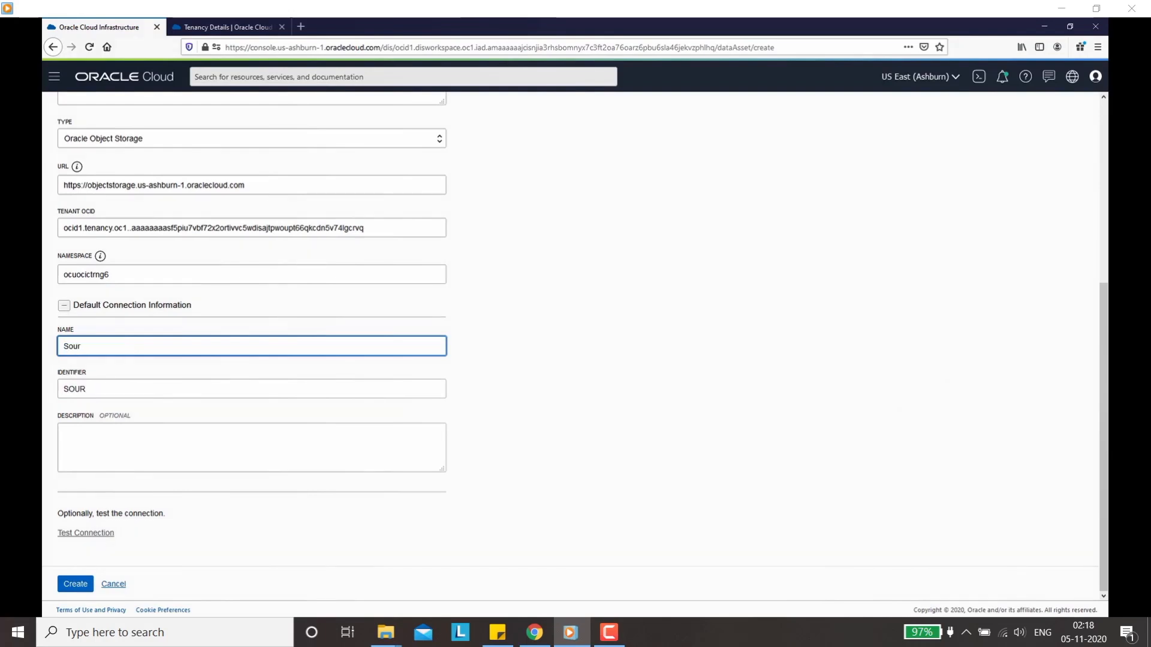
pyautogui.write('ce')
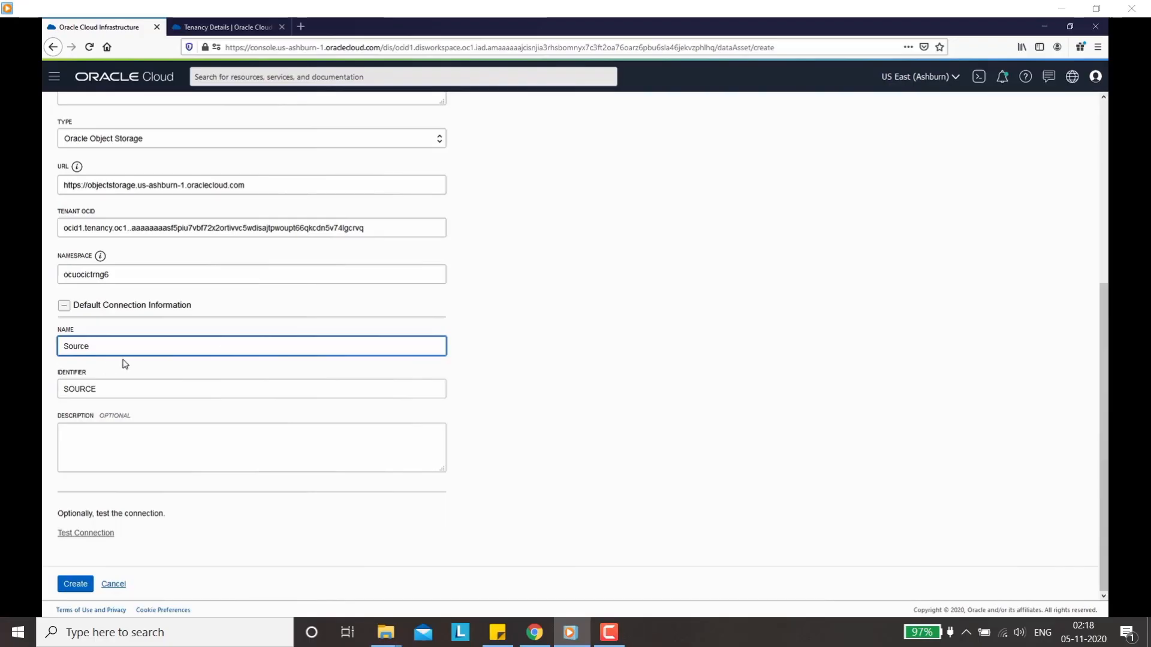
pyautogui.click(86, 536)
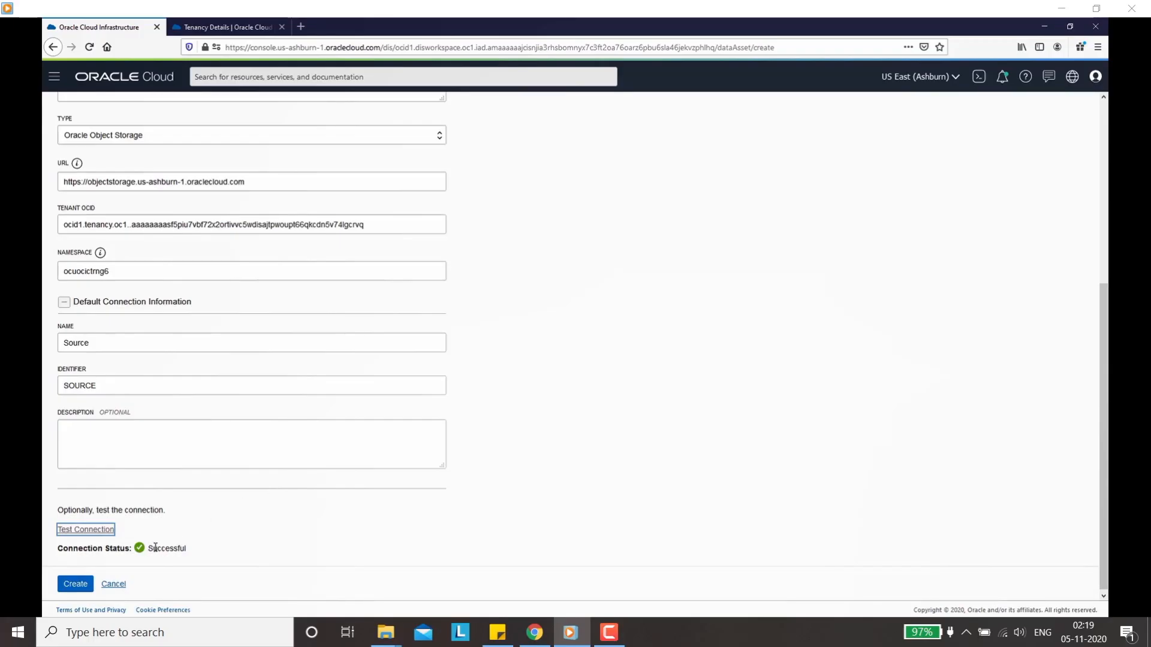
# Step: Save the Source_Objectstorage_ora09 asset and list its buckets in compartment C09 under ocuocictrng6
pyautogui.click(77, 585)
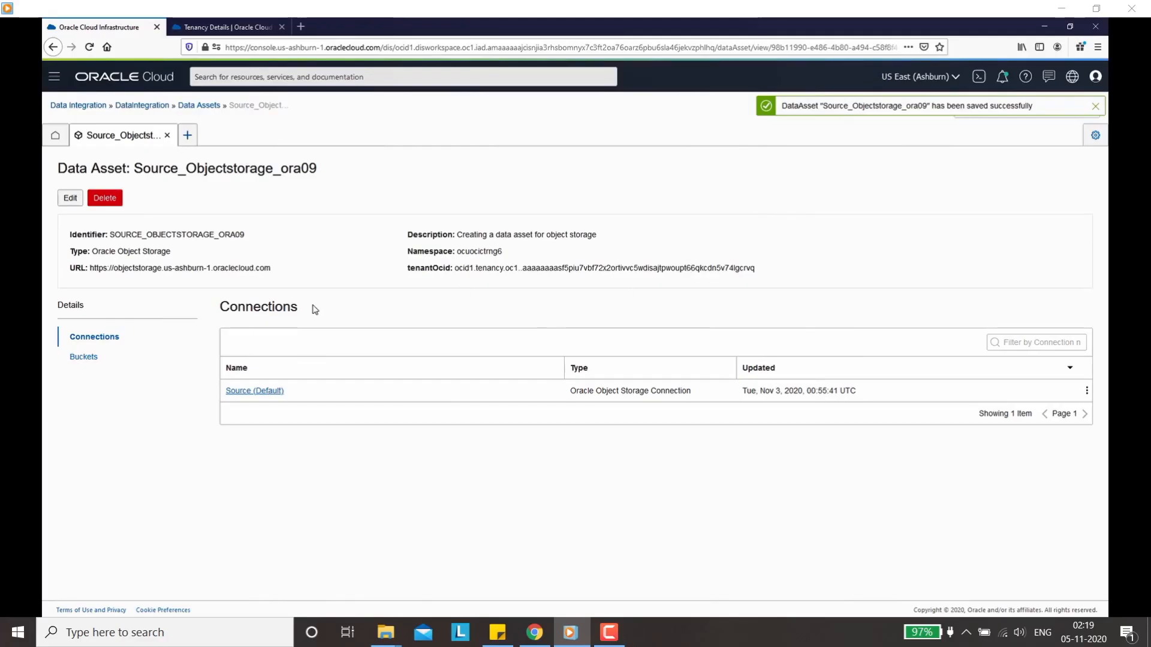
pyautogui.click(85, 359)
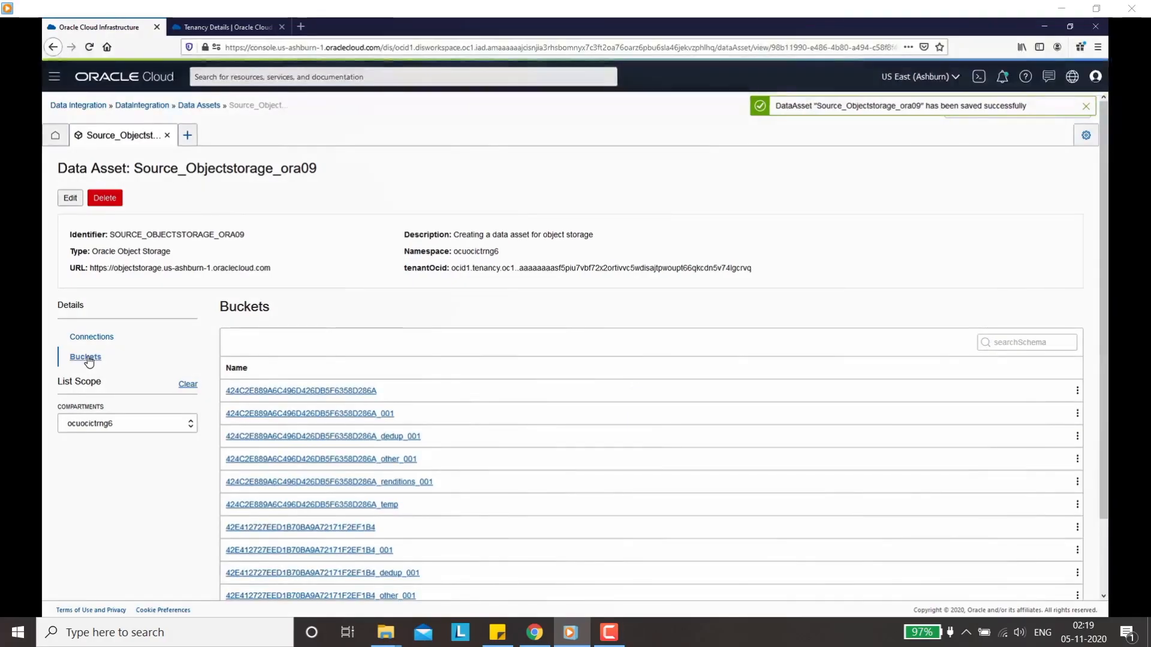
pyautogui.click(125, 431)
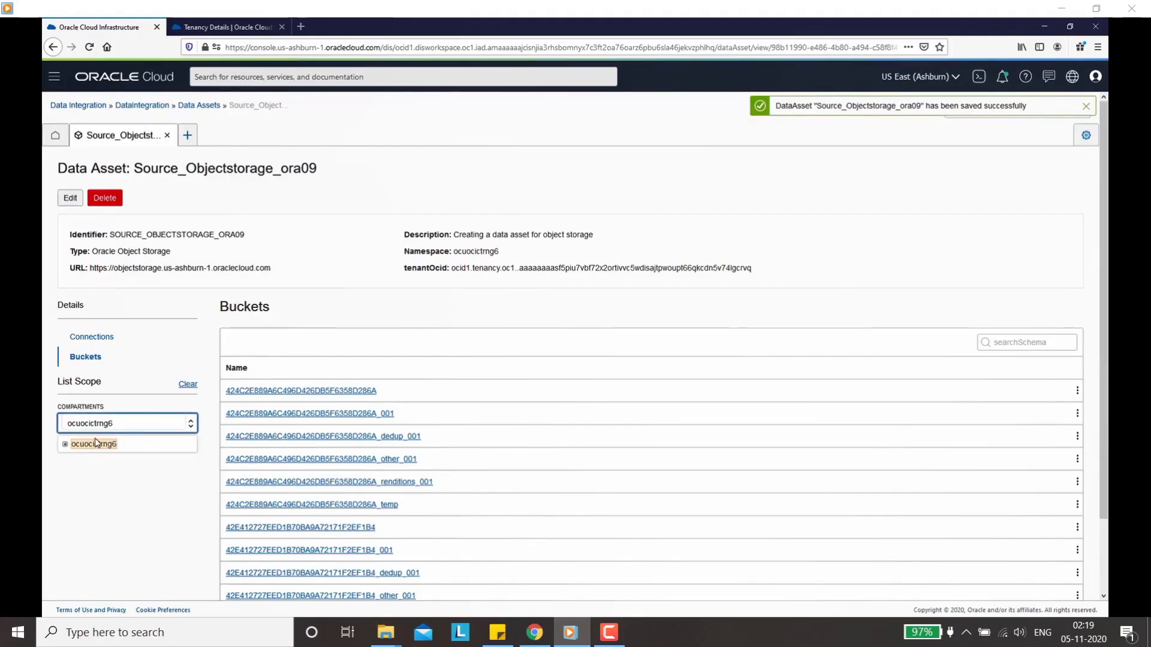
pyautogui.click(66, 445)
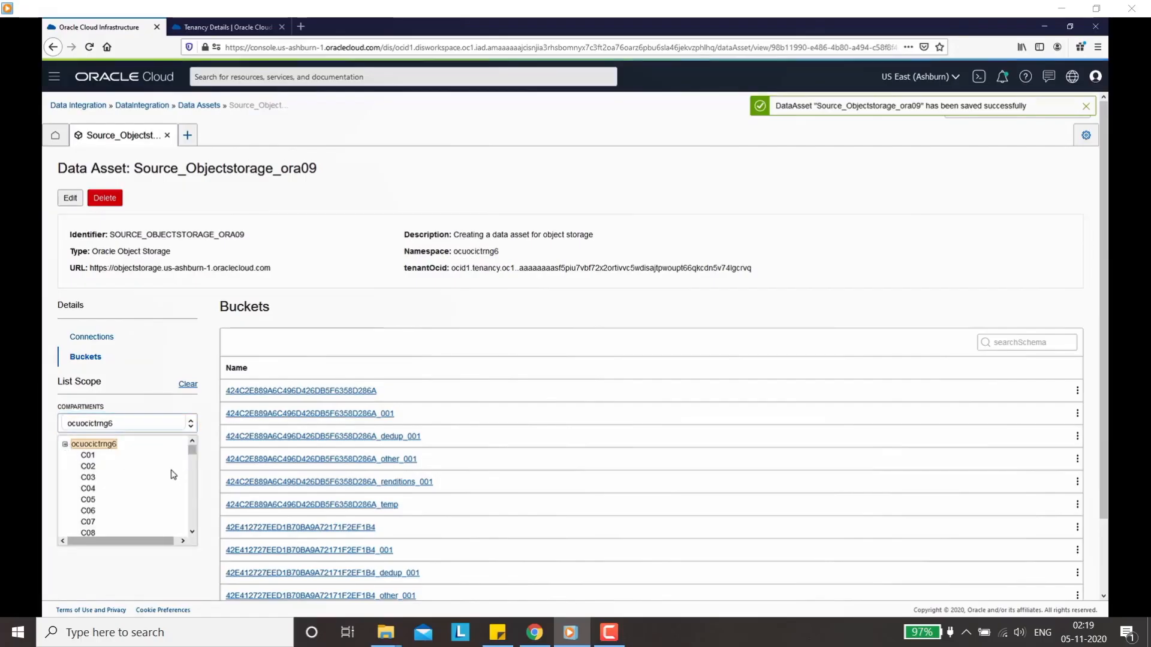
pyautogui.moveTo(194, 450); pyautogui.dragTo(194, 453)
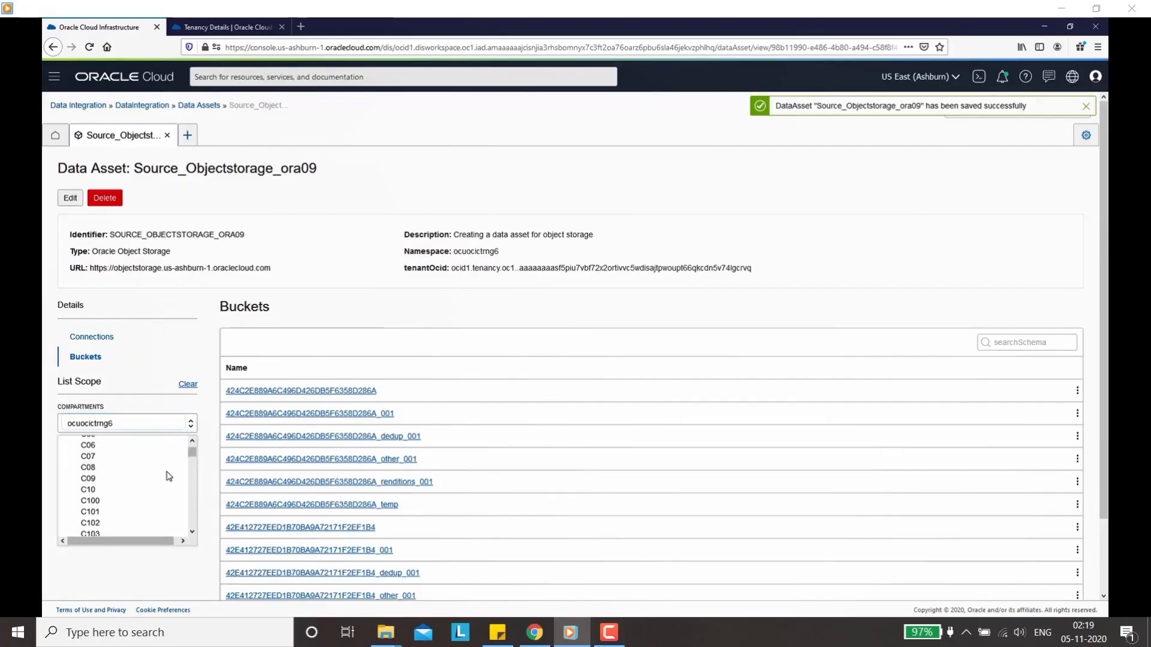
pyautogui.click(88, 477)
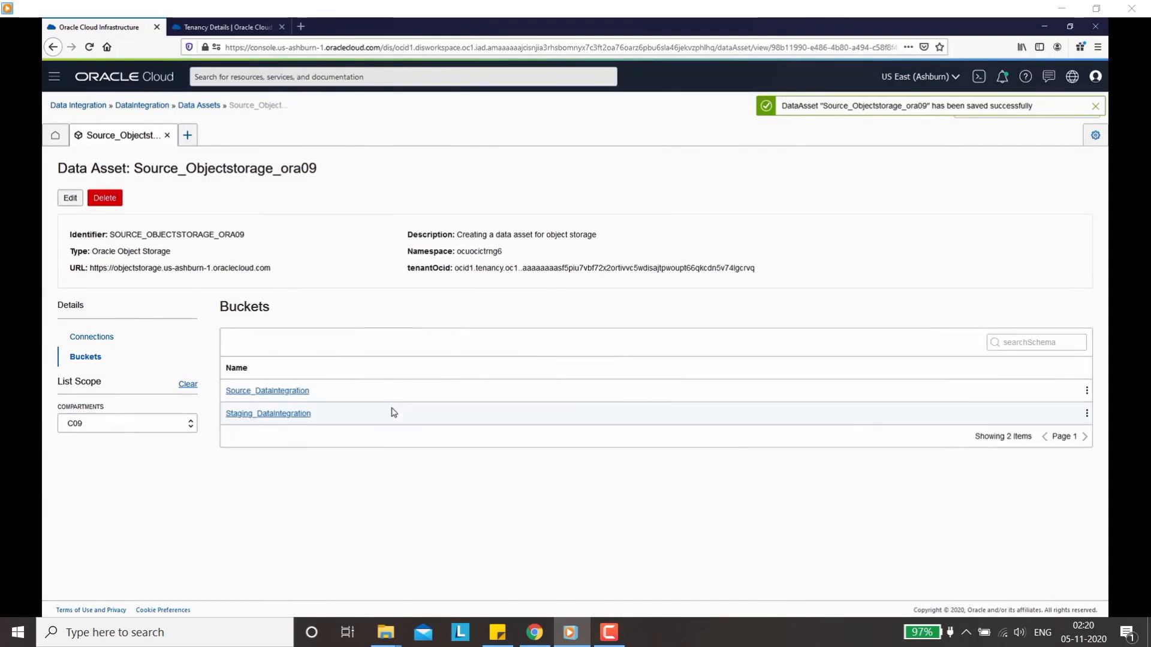
# Step: Open channels.csv in Source_DataIntegration as CSV with a header row and load its 7 attributes
pyautogui.click(277, 396)
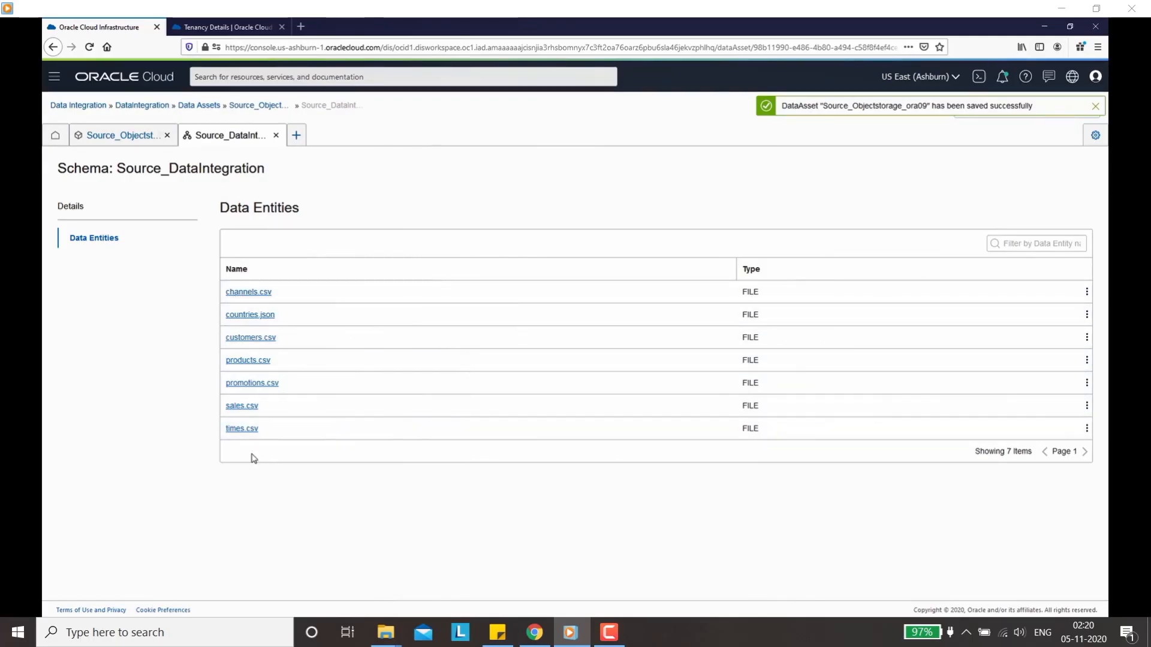
pyautogui.click(248, 292)
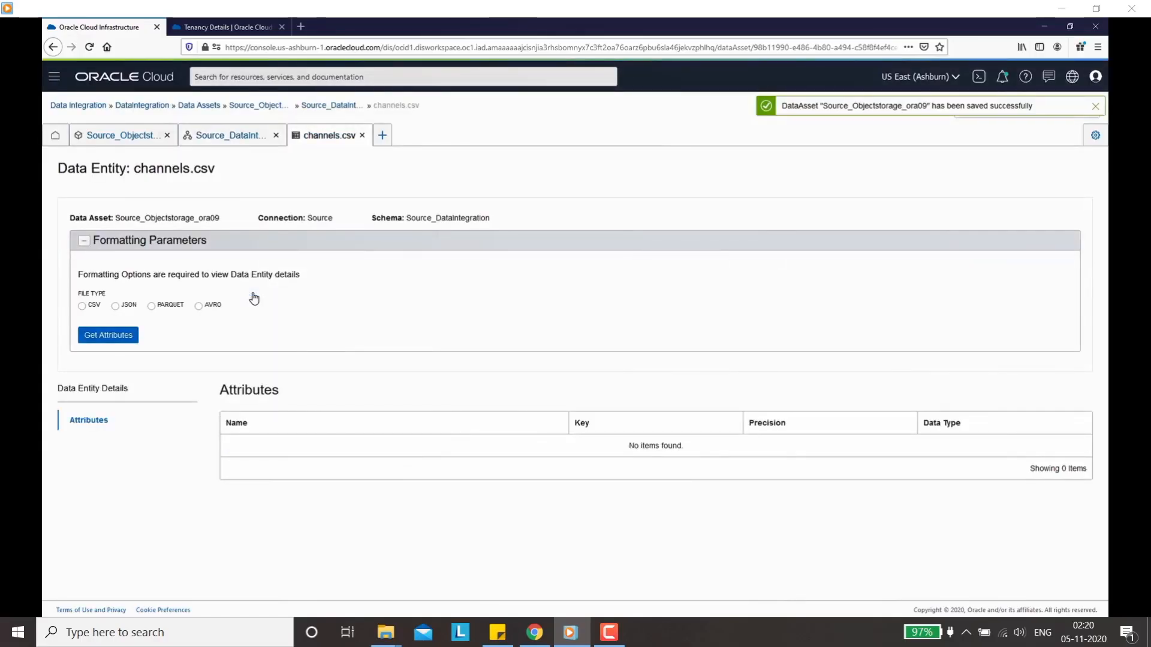
pyautogui.click(83, 307)
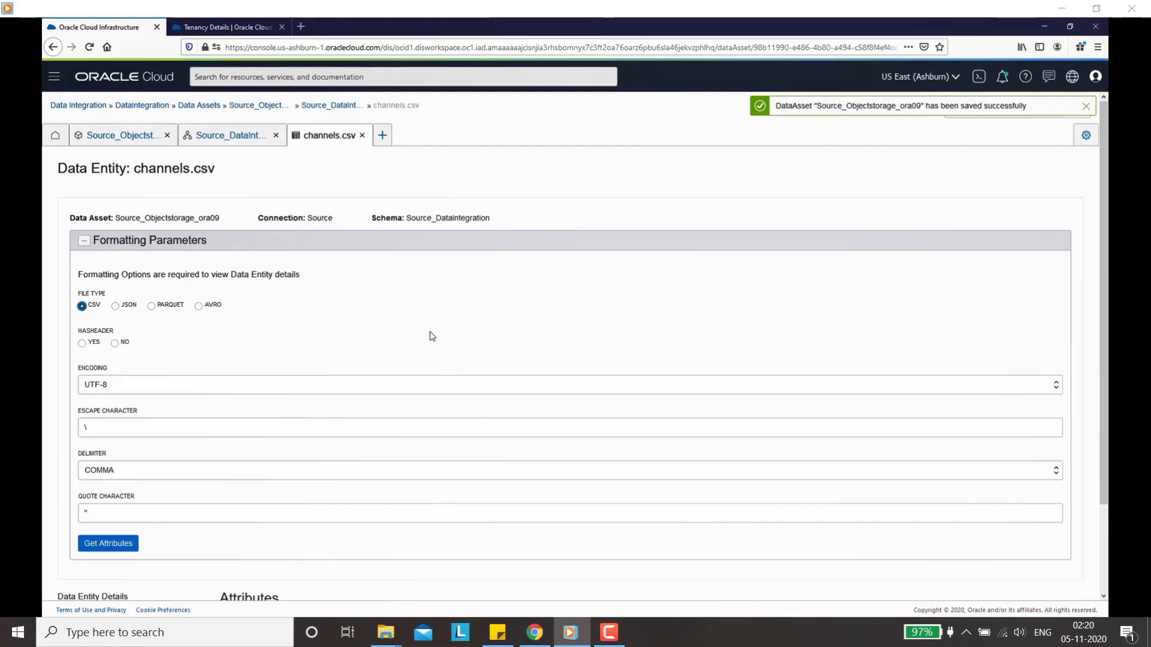
pyautogui.click(84, 345)
pyautogui.scroll(-2, 129, 424)
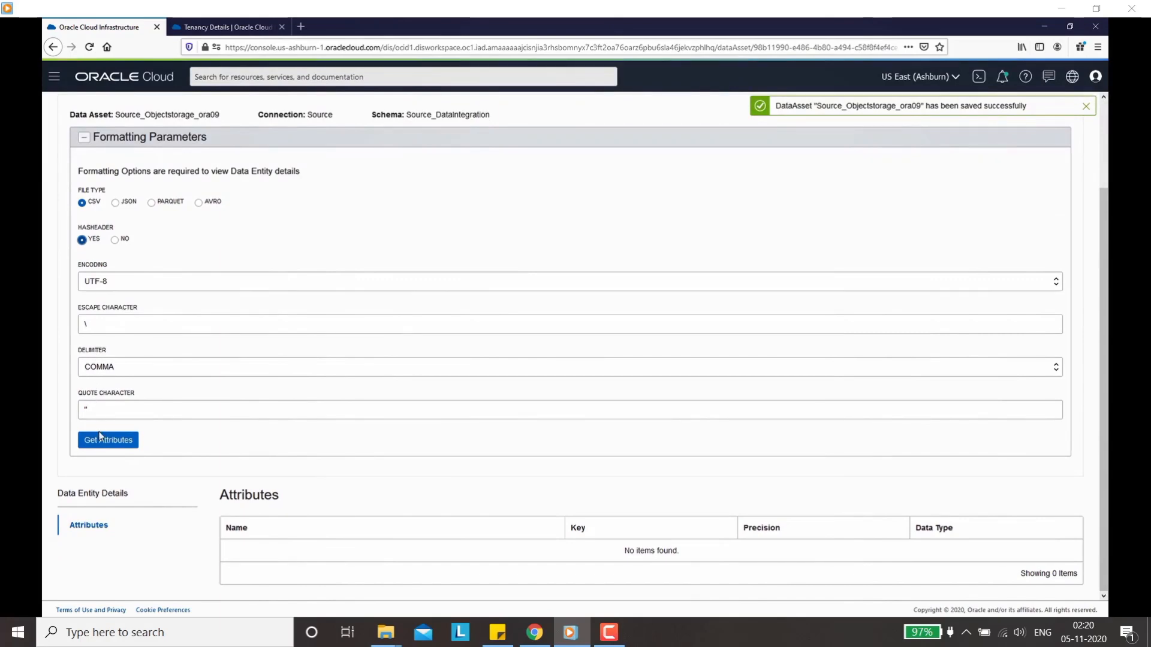
pyautogui.click(103, 442)
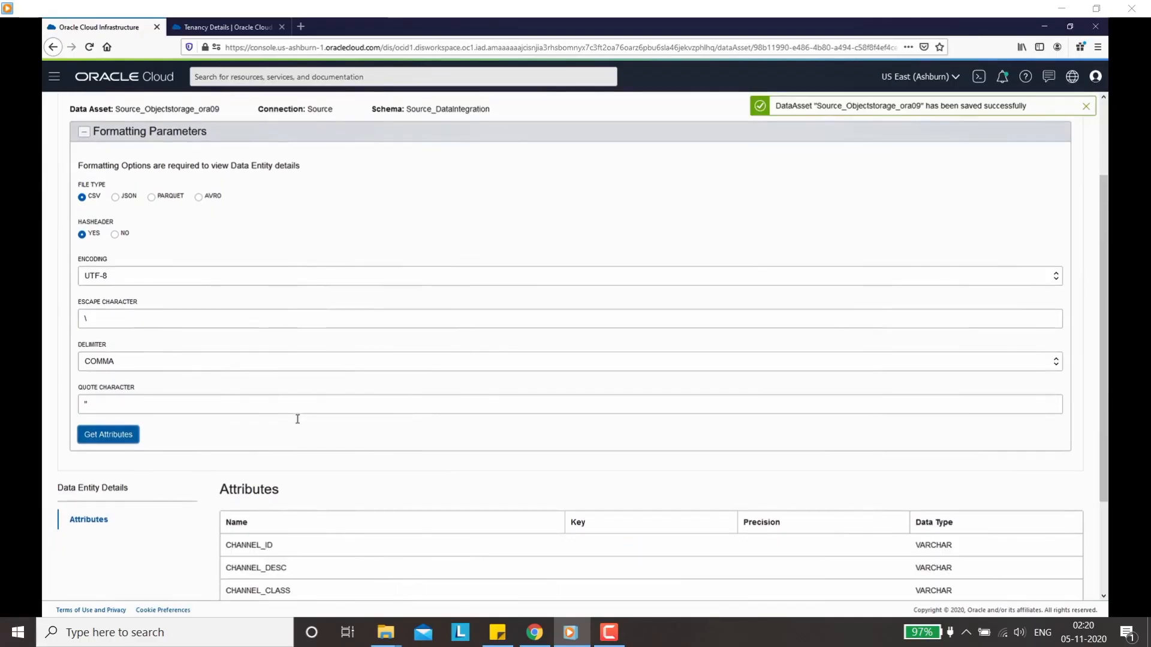
pyautogui.scroll(-3, 298, 423)
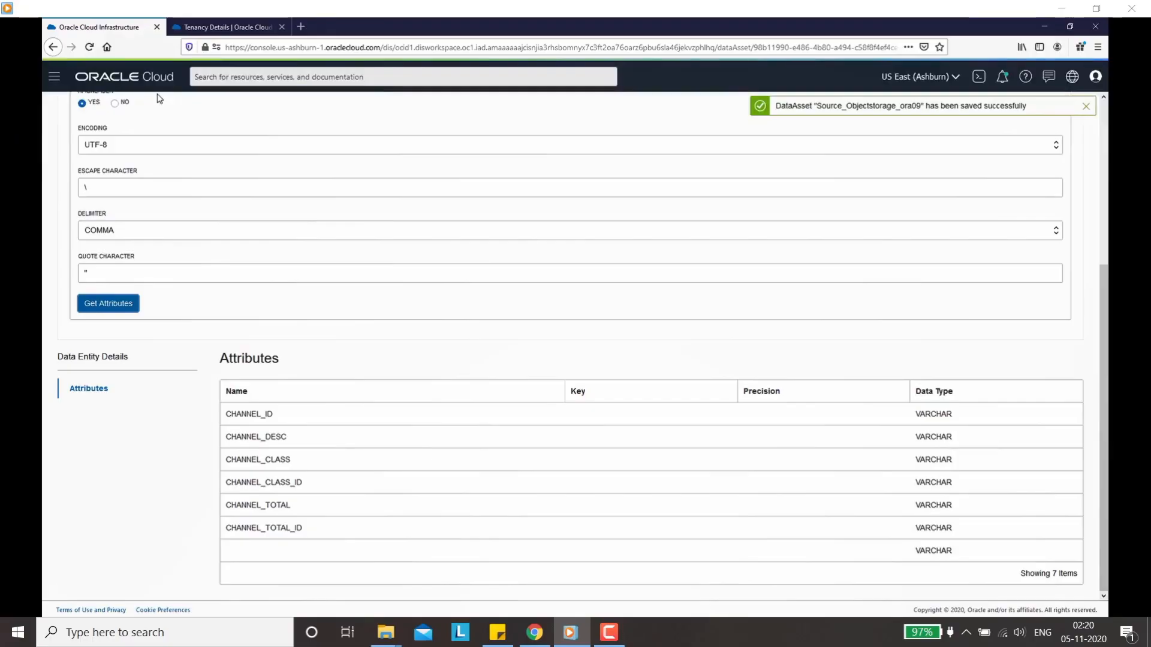
# Step: Navigate through the main menu to Oracle Database > Autonomous Data Warehouse
pyautogui.click(54, 77)
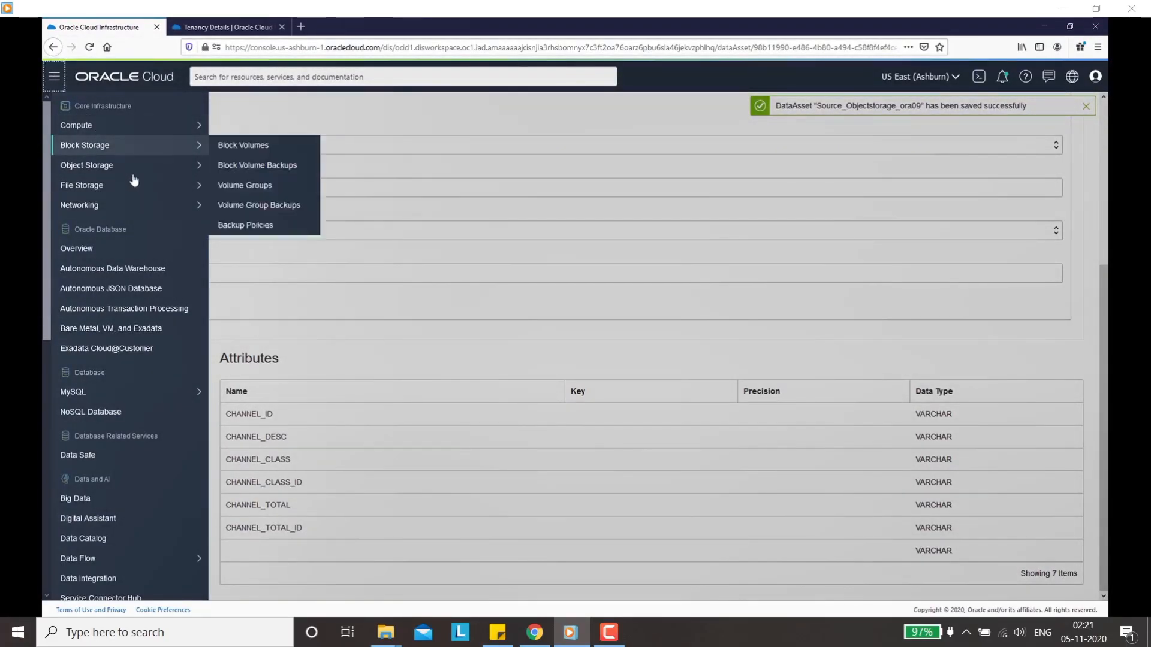
pyautogui.click(117, 271)
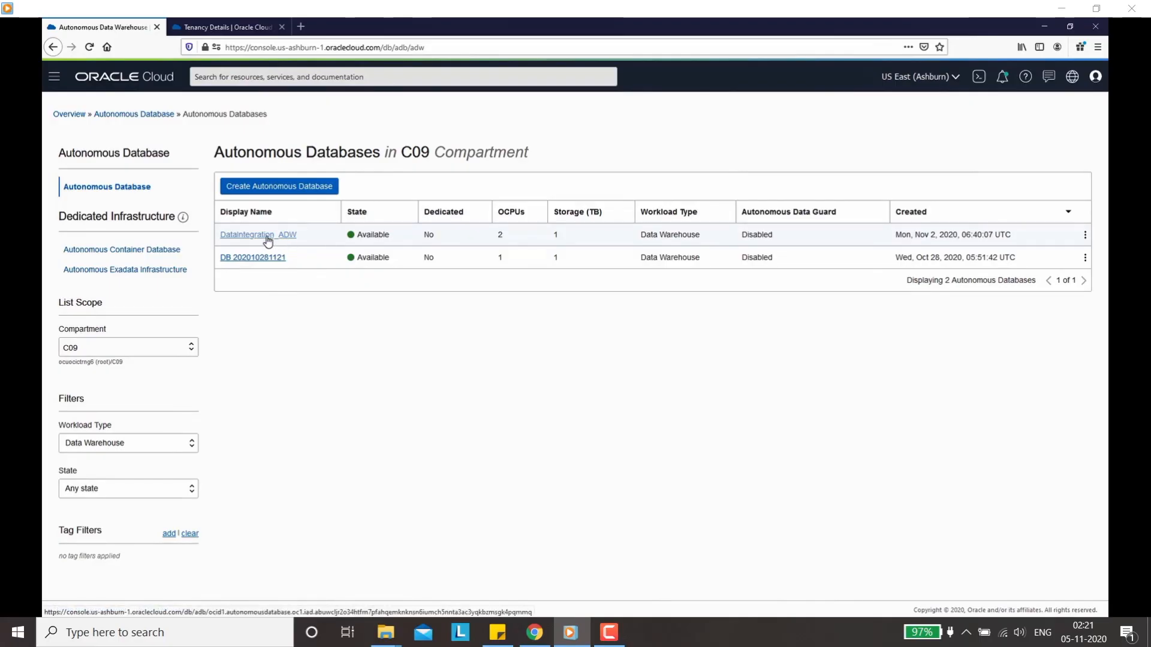
# Step: Launch SQL Developer Web from the DataIntegration_ADW database's Tools tab
pyautogui.click(268, 240)
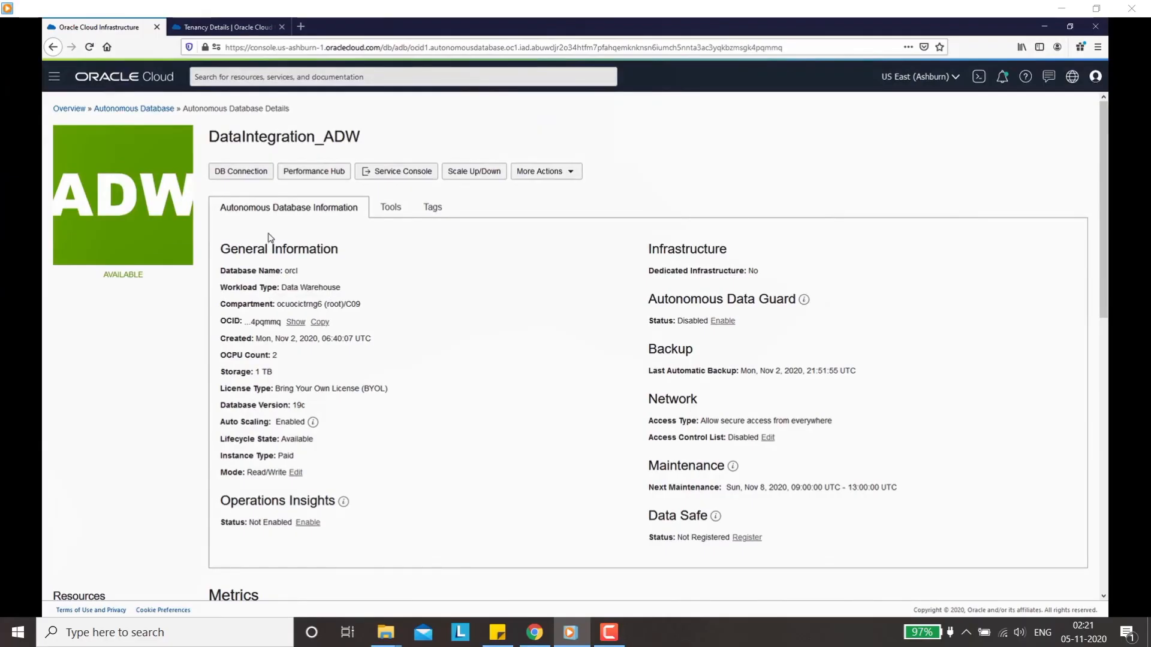
pyautogui.click(391, 208)
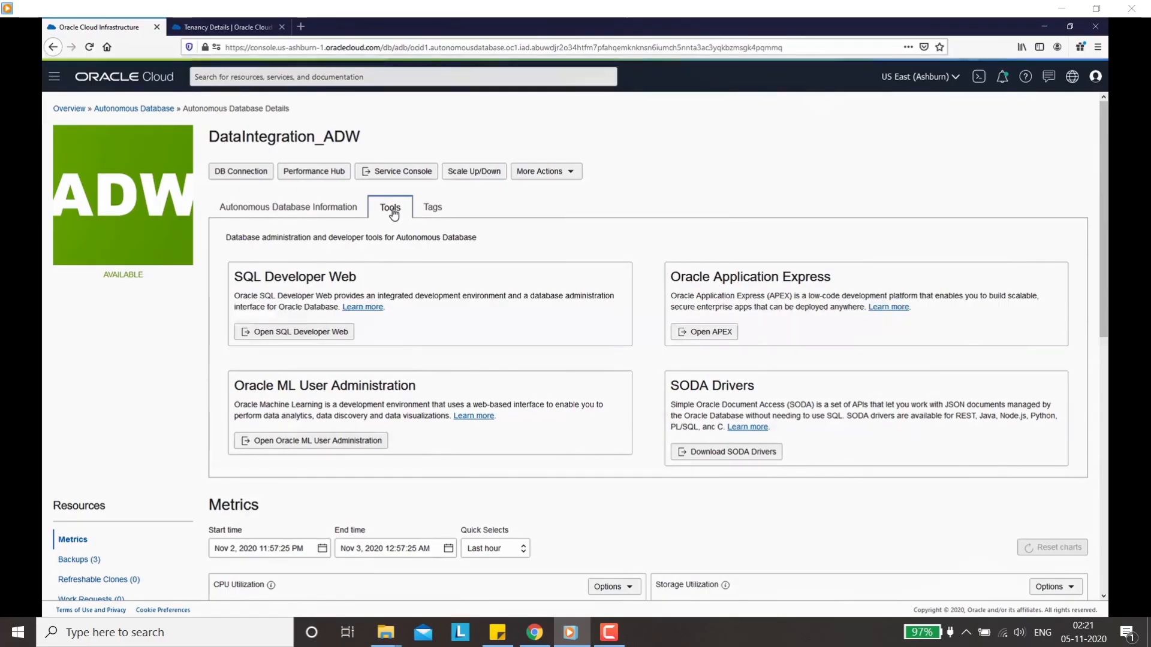
pyautogui.click(296, 333)
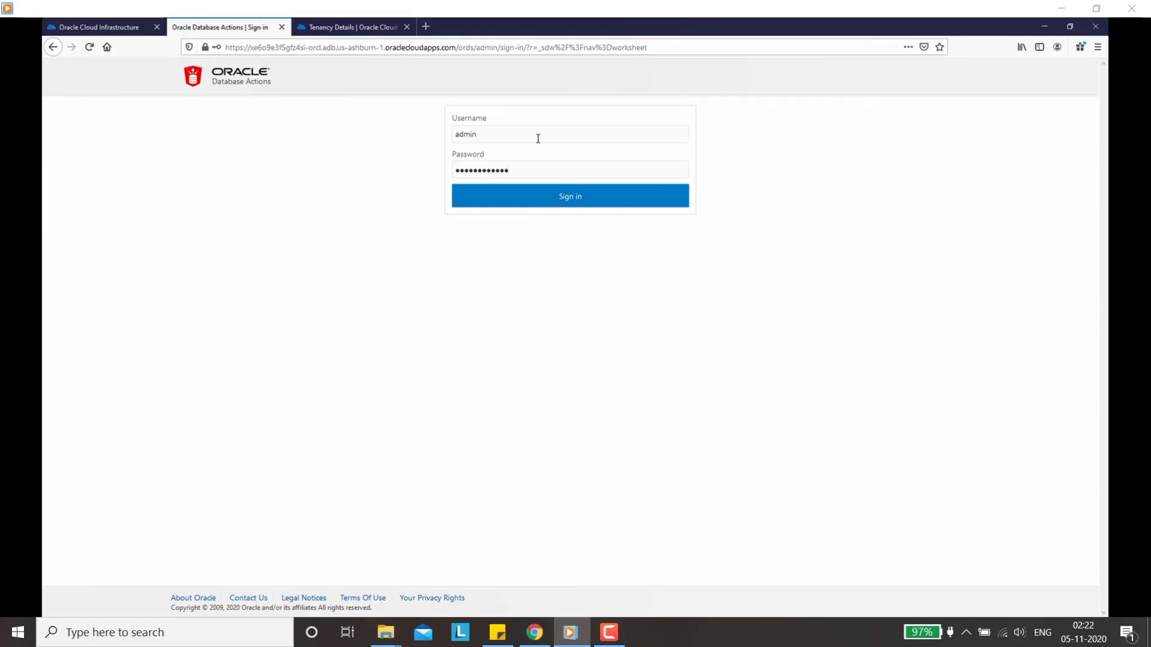
# Step: Sign in to Database Actions without saving the login, and dismiss the Data Loading tour
pyautogui.click(554, 203)
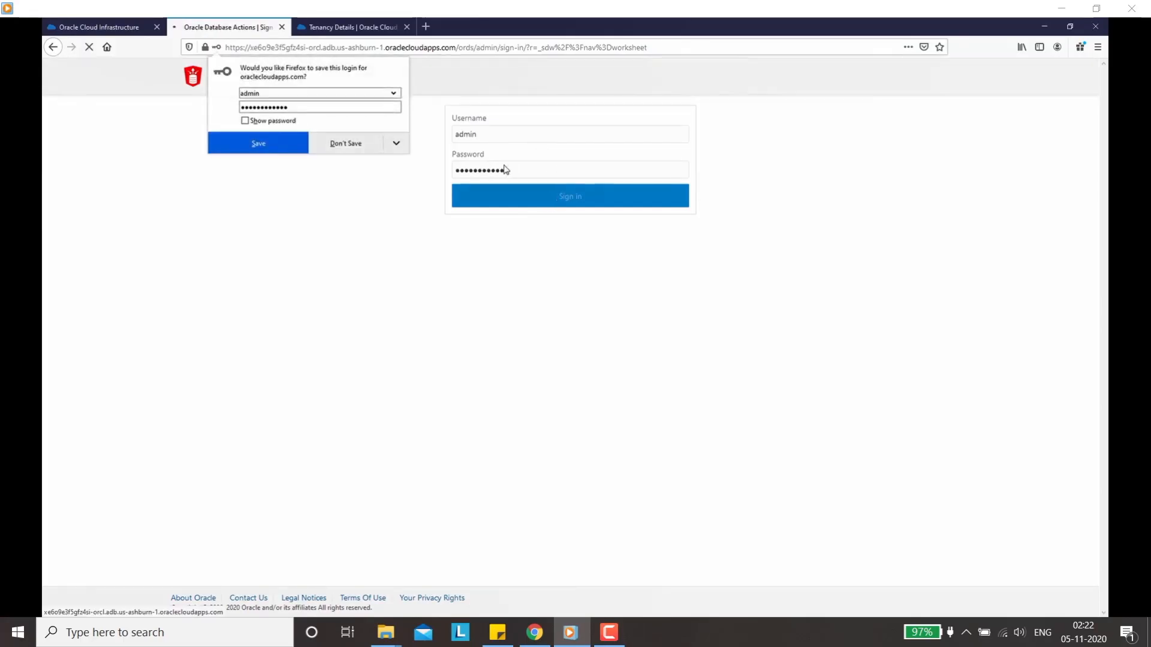
pyautogui.click(338, 147)
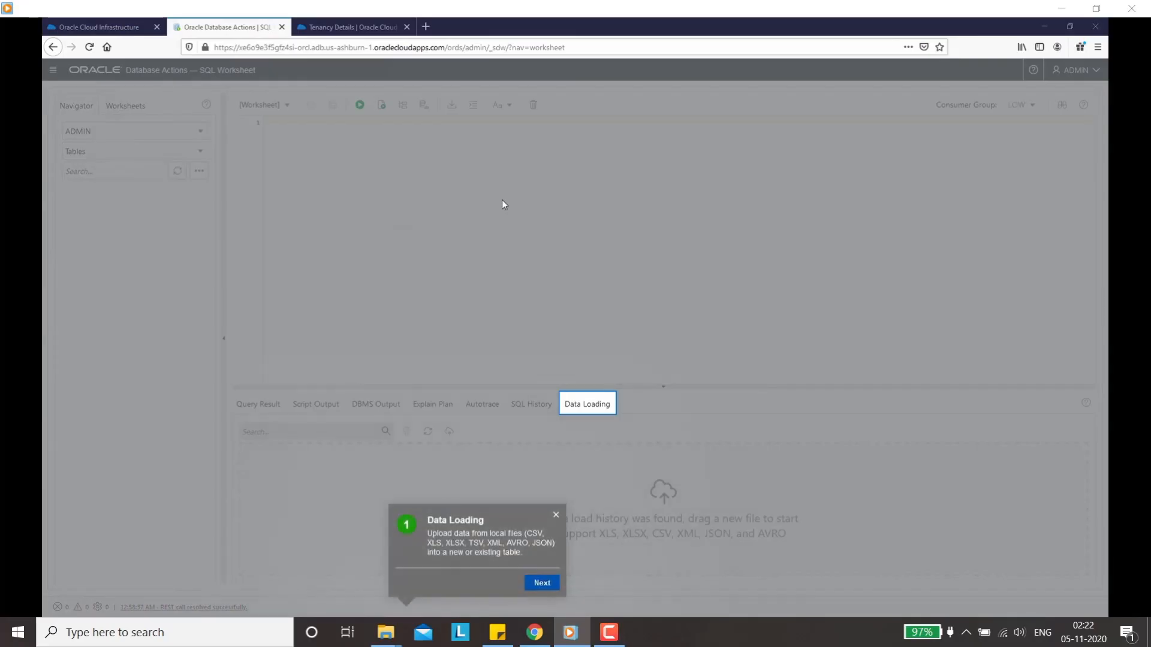
pyautogui.click(556, 519)
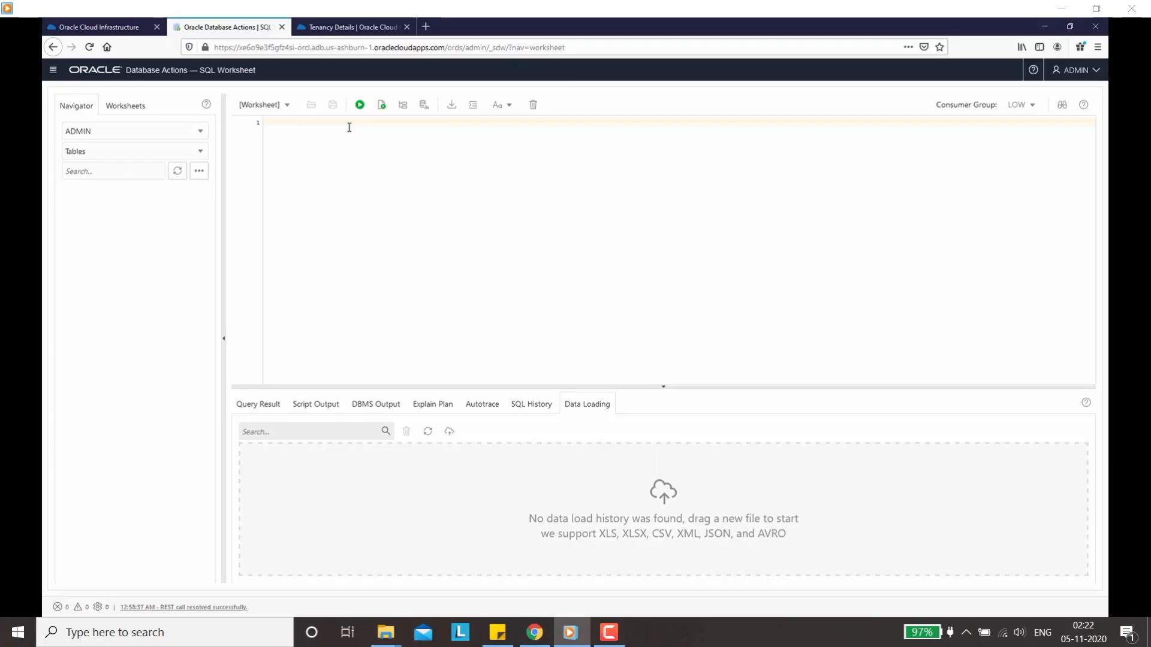
# Step: Run the SQL script creating DIUSER with DWROLE, DBMS_CLOUD execute and unlimited DATA quota
pyautogui.write('create user diuser identified by Welcome_1234; GRANT DWROLE TO DIUSER; ALTER USER DIUSER quota unlimited on data; GRANT EXECUTE ON DBMS_CLOUD TO DIUSER; GRANT DWROLE TO DIUSER;')
pyautogui.hotkey('ctrl', 'a')
pyautogui.press('F5')
pyautogui.moveTo(401, 383); pyautogui.dragTo(398, 219)
pyautogui.scroll(3, 283, 318)
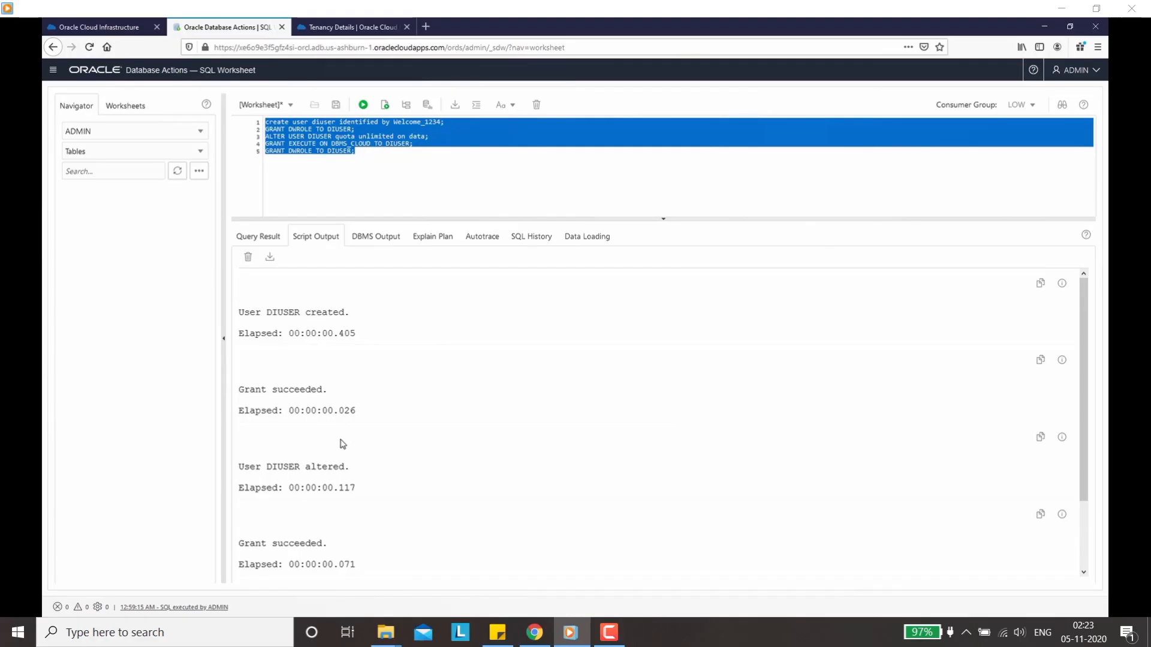
pyautogui.scroll(-1, 342, 443)
pyautogui.scroll(-1, 321, 427)
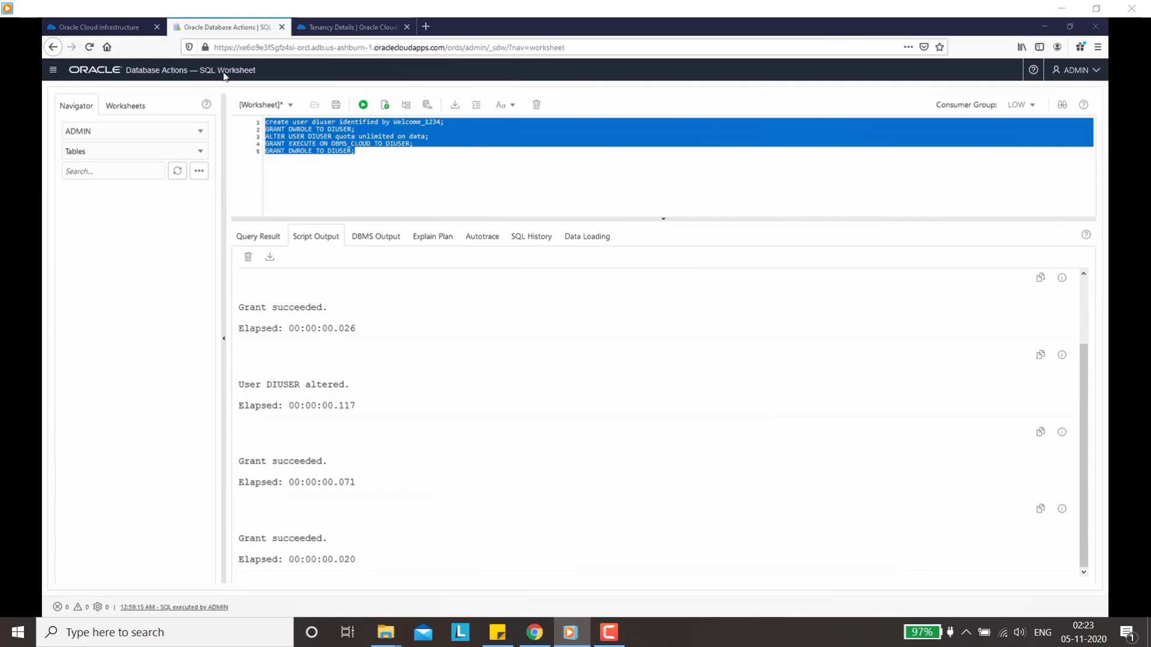
# Step: Clear all SQL from the worksheet
pyautogui.click(394, 162)
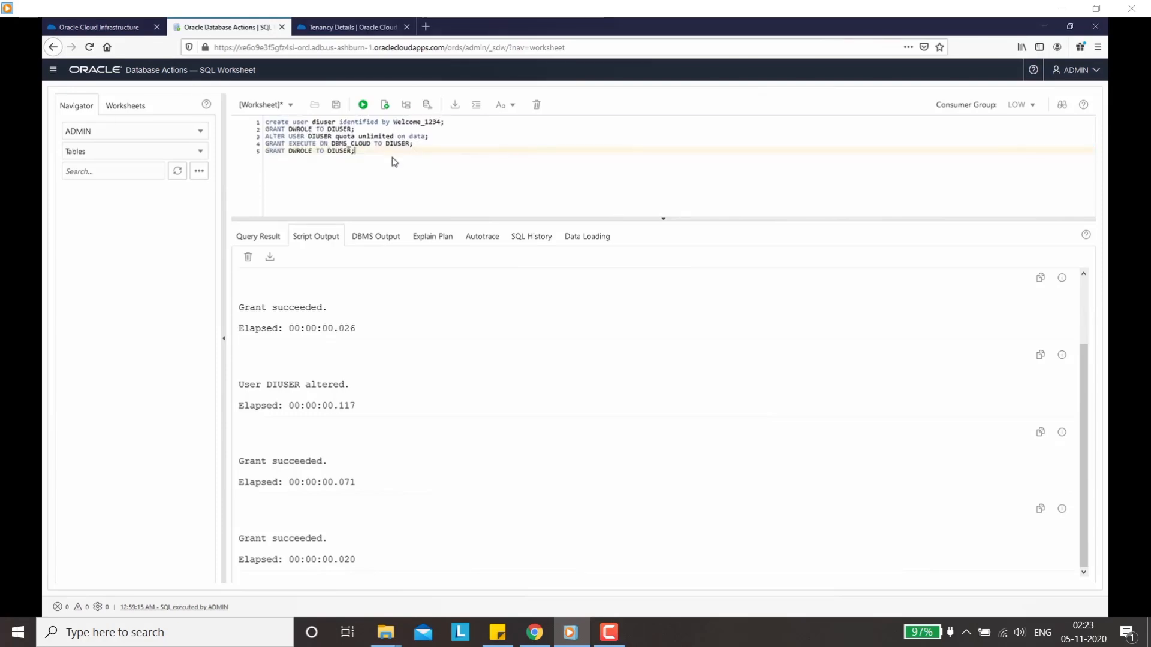
pyautogui.hotkey('ctrl', 'a')
pyautogui.press('Delete')
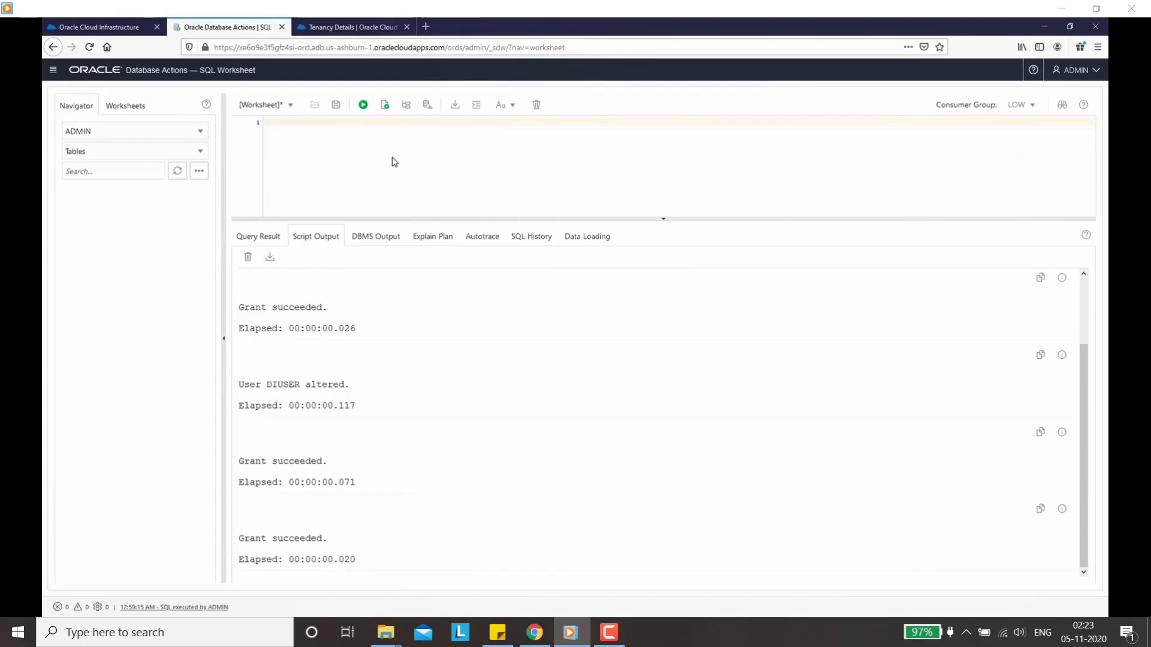
pyautogui.hotkey('ctrl', 'v')
pyautogui.scroll(10, 842, 179)
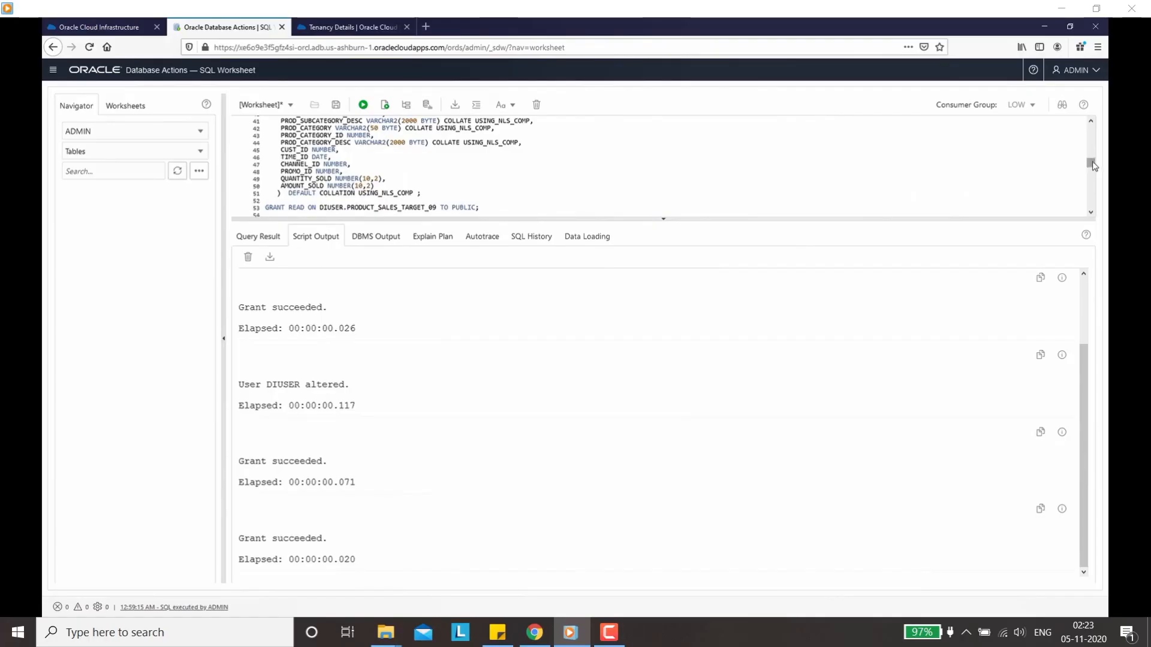
pyautogui.moveTo(1091, 162); pyautogui.dragTo(1100, 123)
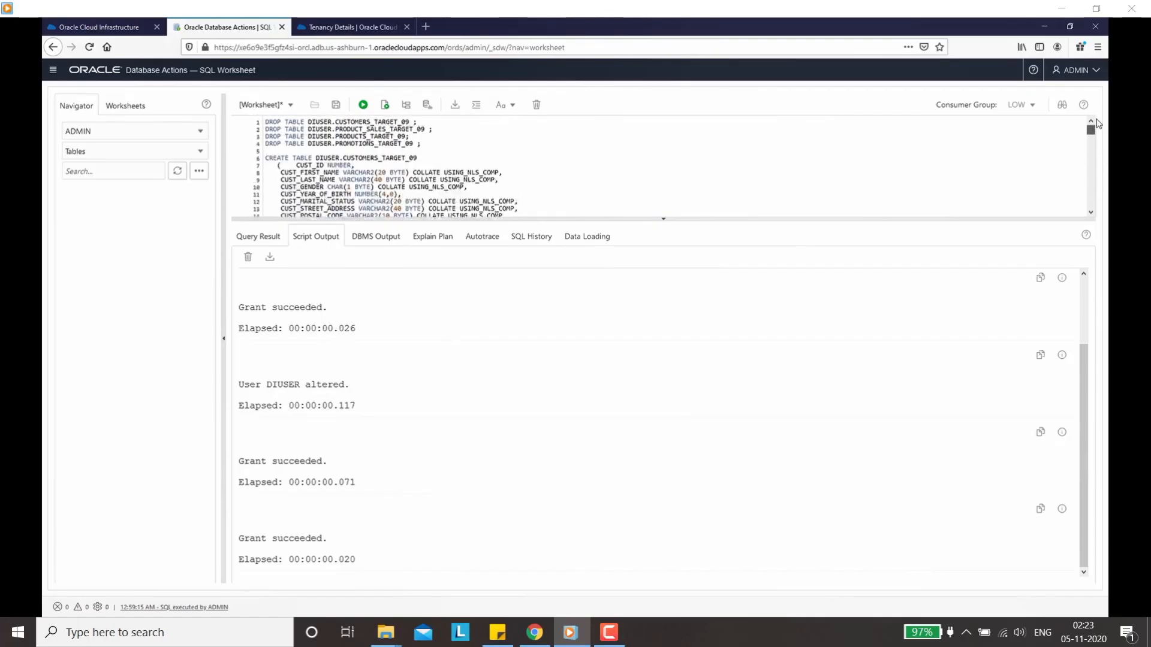
pyautogui.click(378, 159)
pyautogui.moveTo(359, 158); pyautogui.dragTo(412, 160)
pyautogui.scroll(-9, 432, 175)
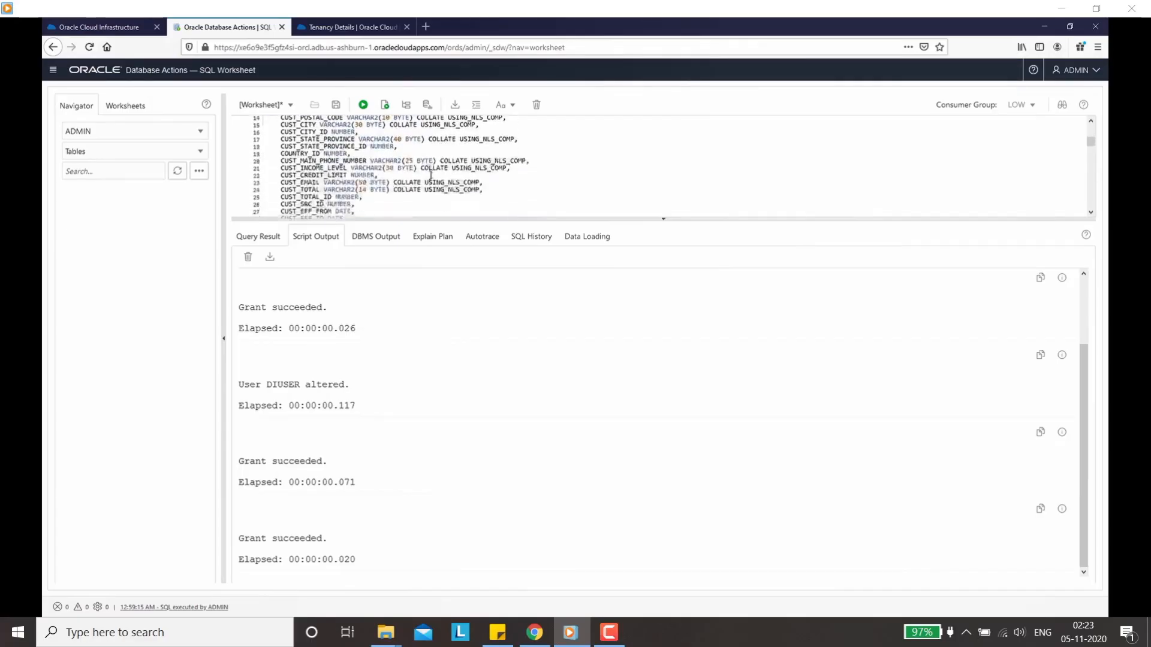
pyautogui.moveTo(418, 168); pyautogui.dragTo(433, 167)
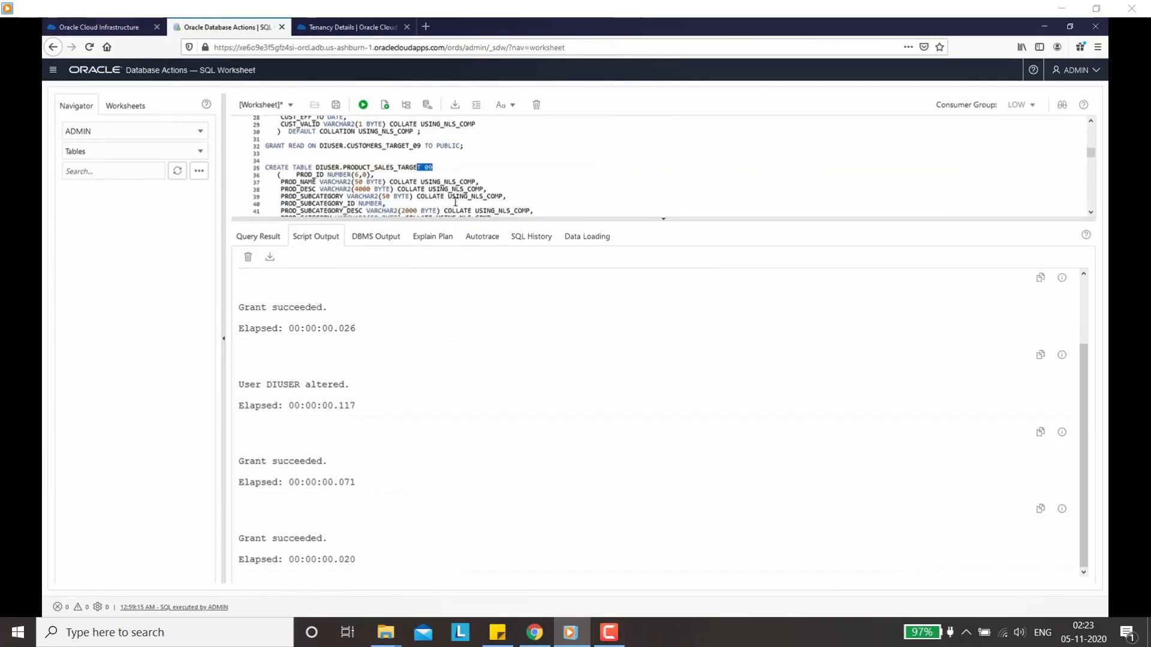
pyautogui.scroll(-5, 456, 195)
pyautogui.scroll(-5, 441, 193)
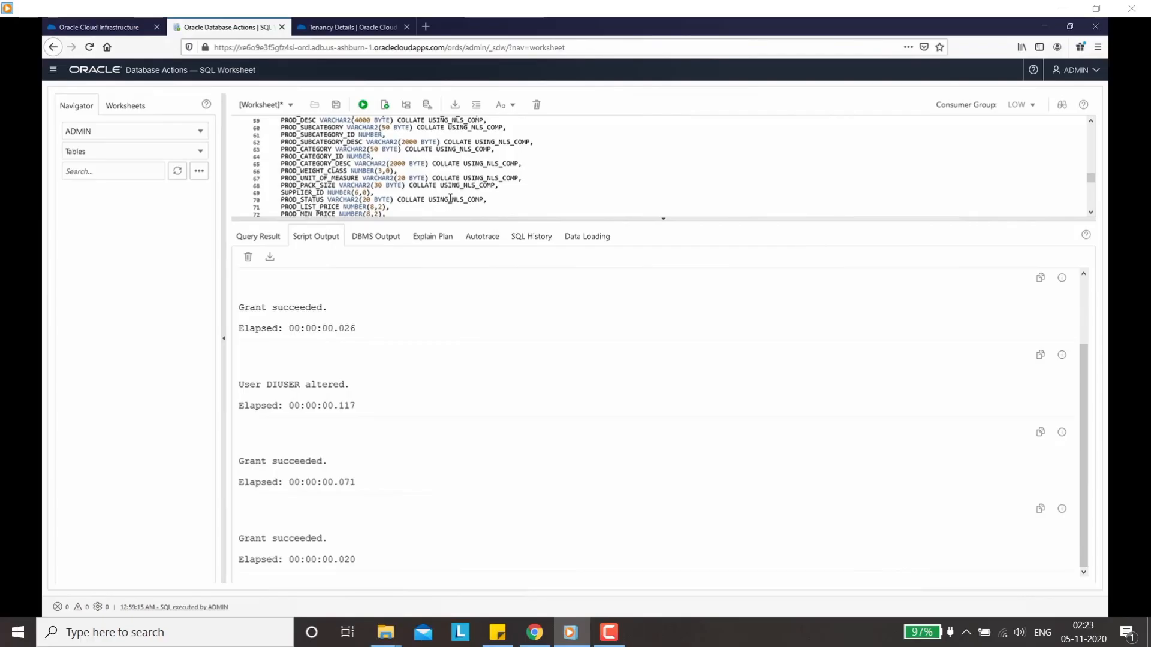
pyautogui.hotkey('ctrl', 'a')
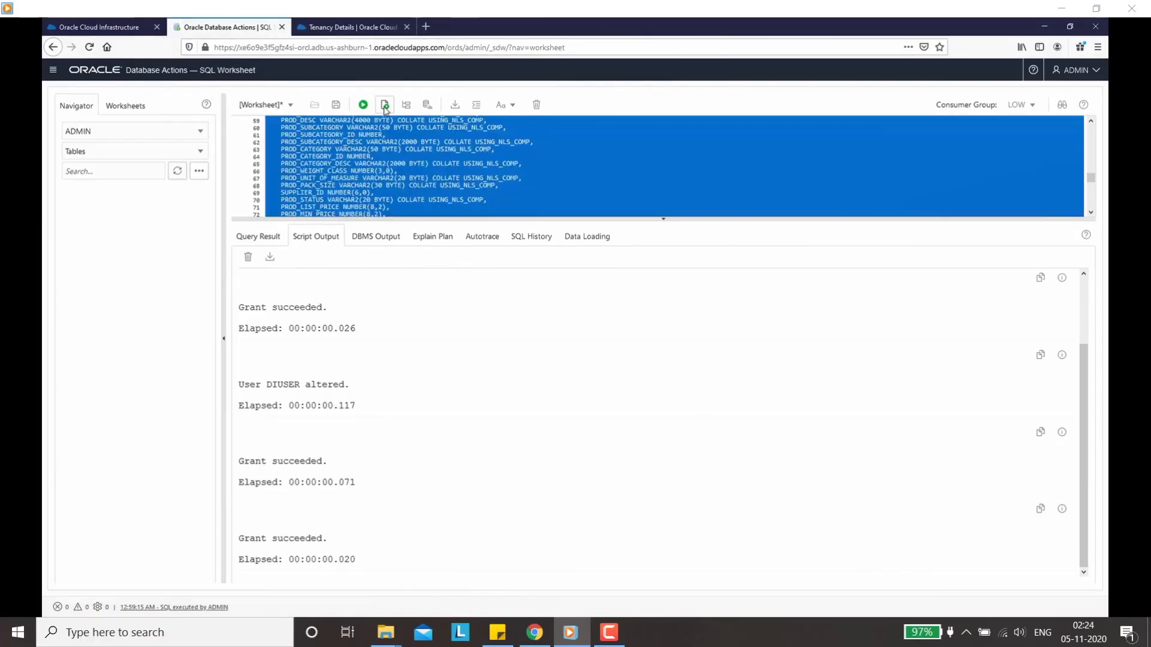
pyautogui.click(385, 107)
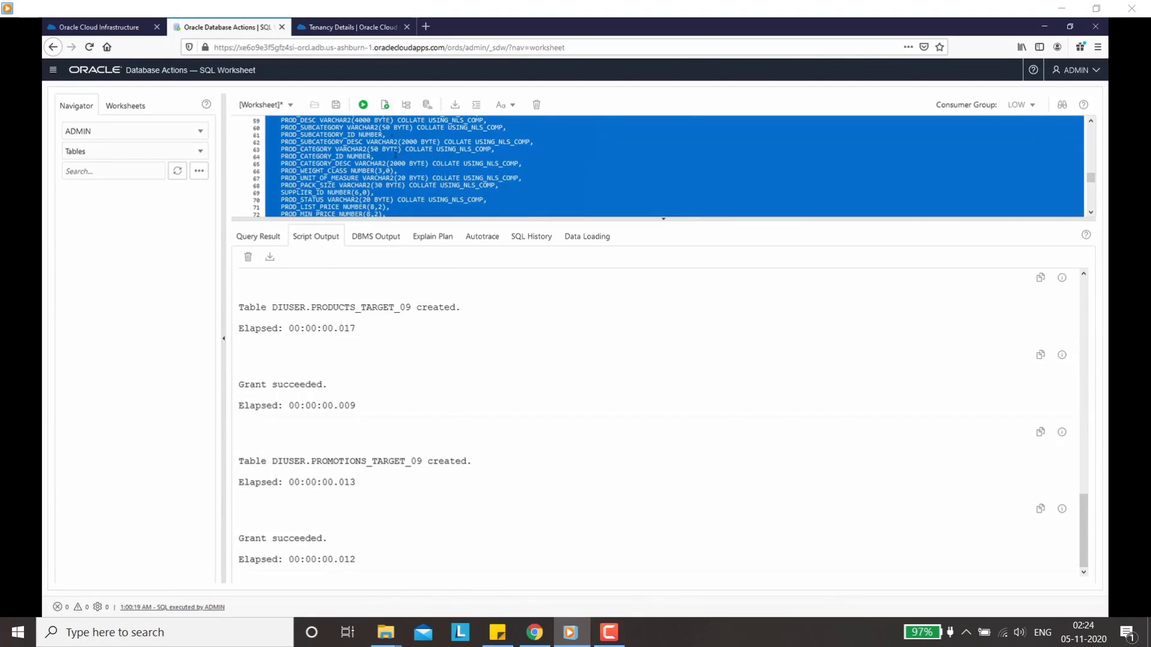
pyautogui.click(423, 194)
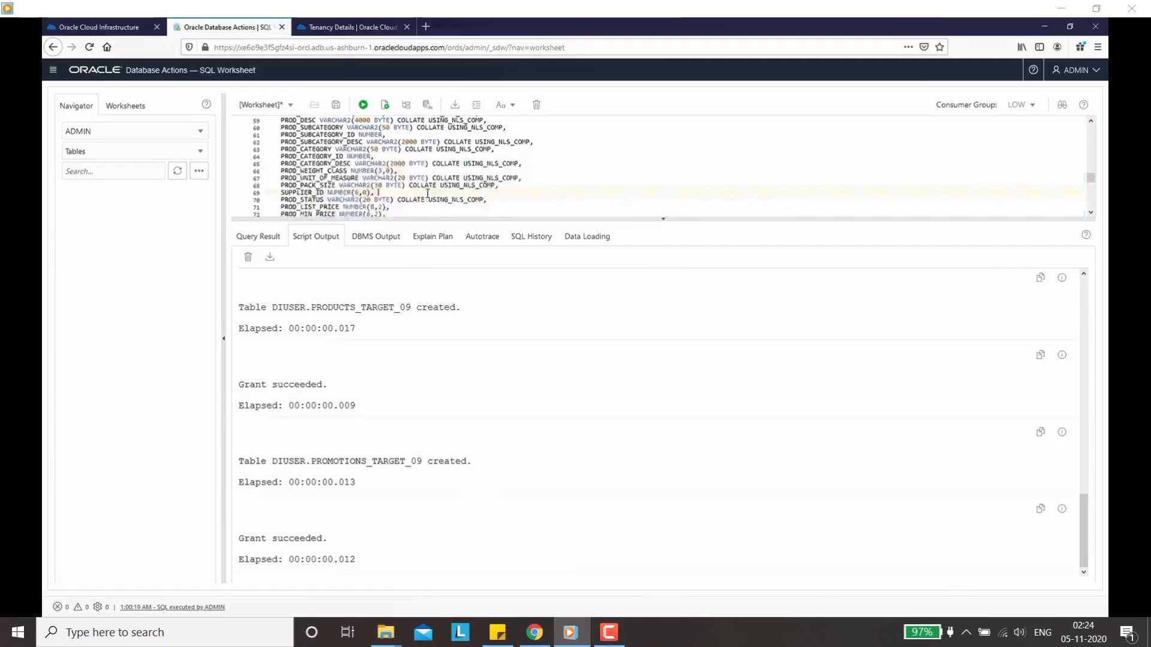
pyautogui.scroll(-3, 423, 195)
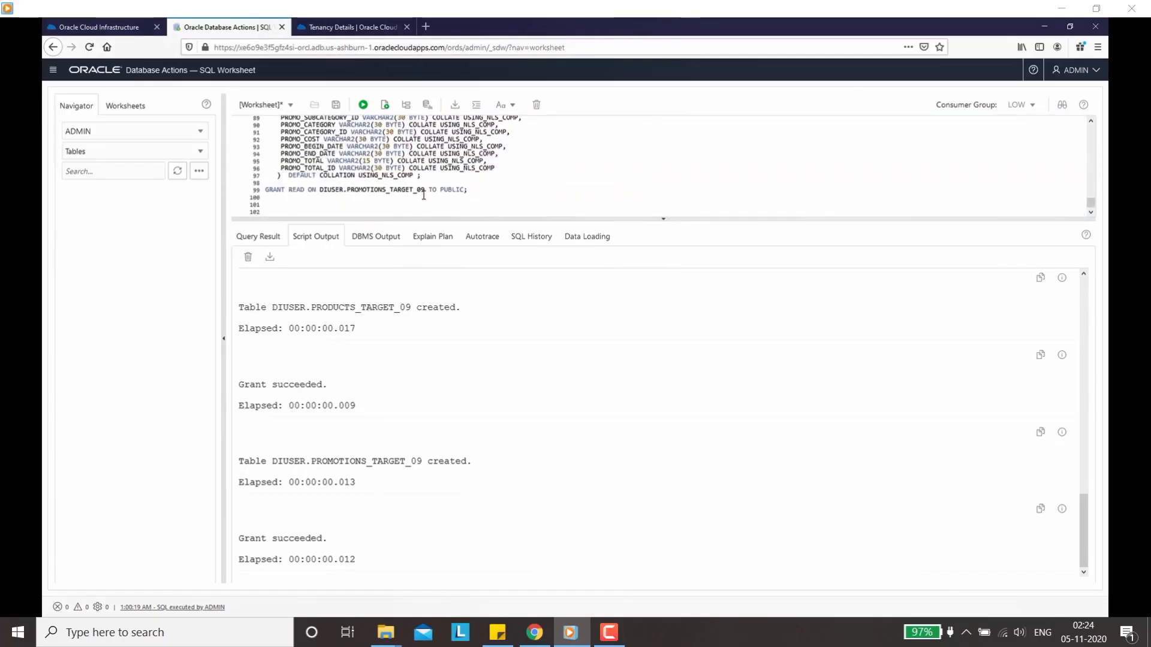
pyautogui.scroll(1, 375, 463)
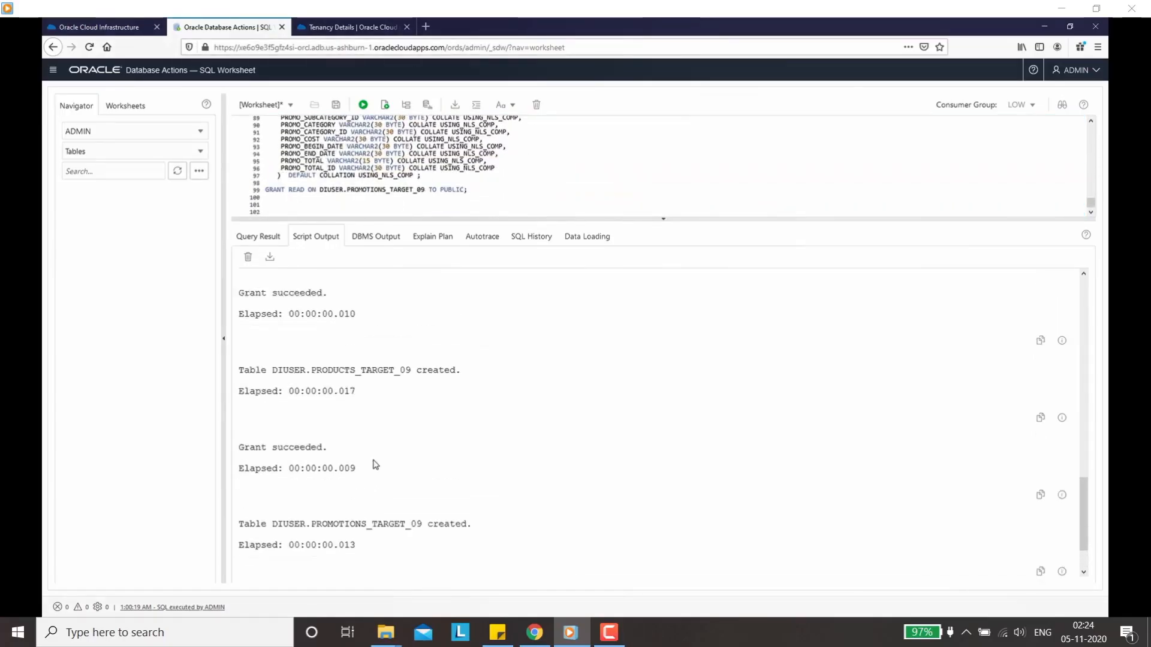
pyautogui.scroll(1, 375, 465)
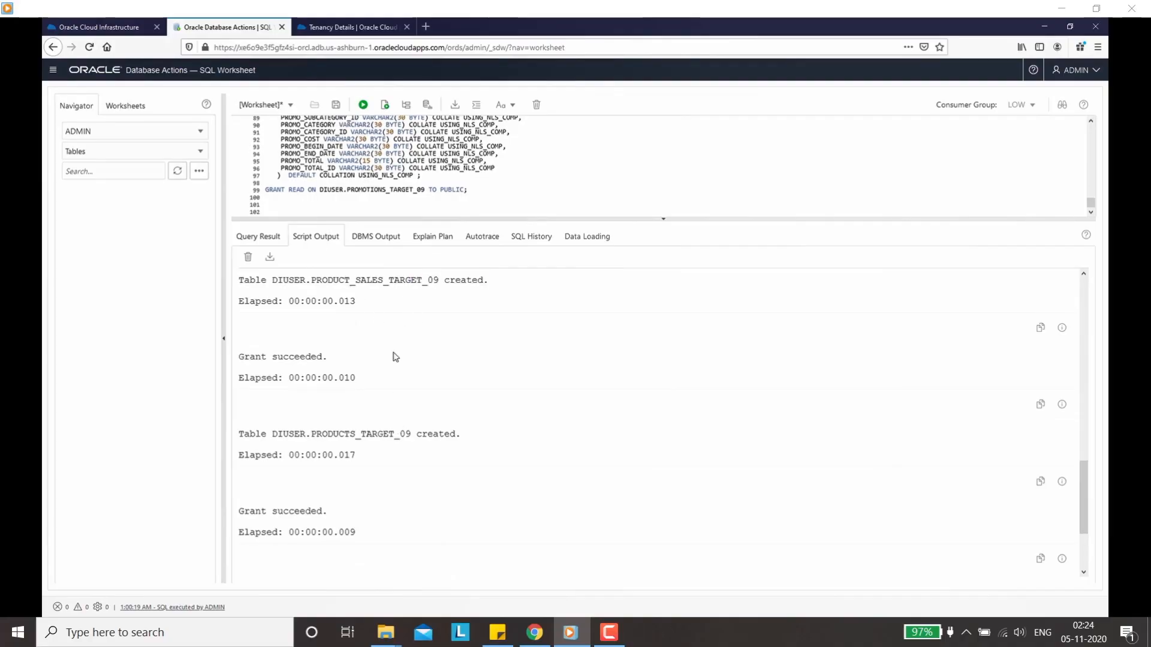
pyautogui.scroll(3, 396, 360)
pyautogui.scroll(-3, 404, 398)
# Step: Open the Download Wallet dialog from DataIntegration_ADW's DB Connection options
pyautogui.click(120, 29)
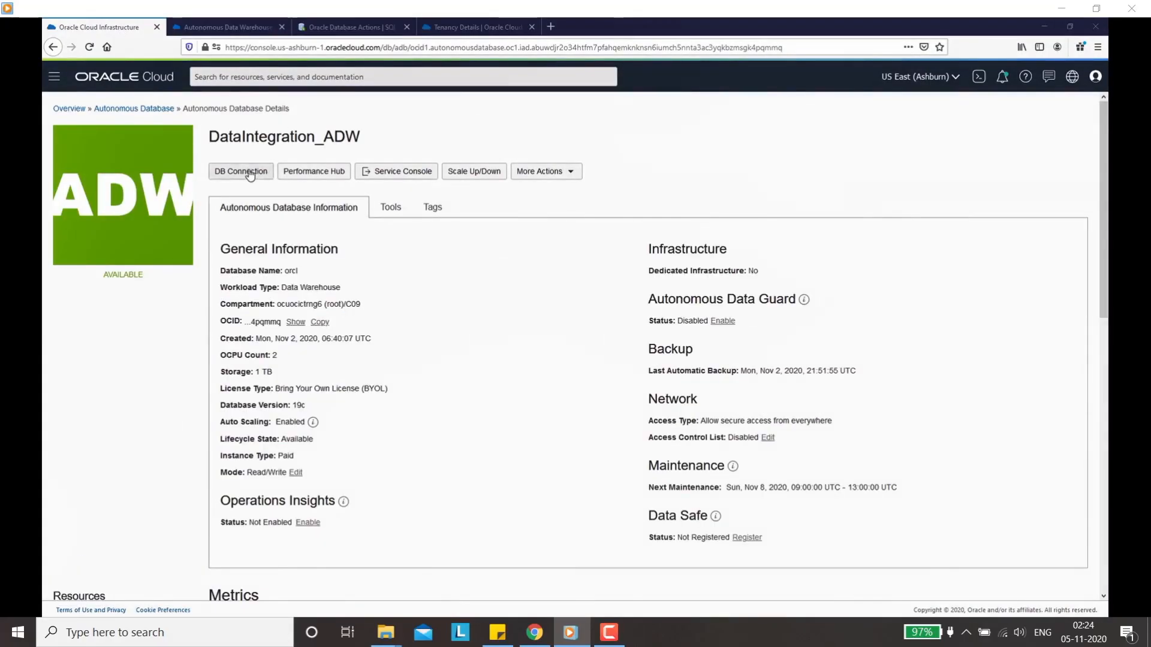
pyautogui.click(250, 173)
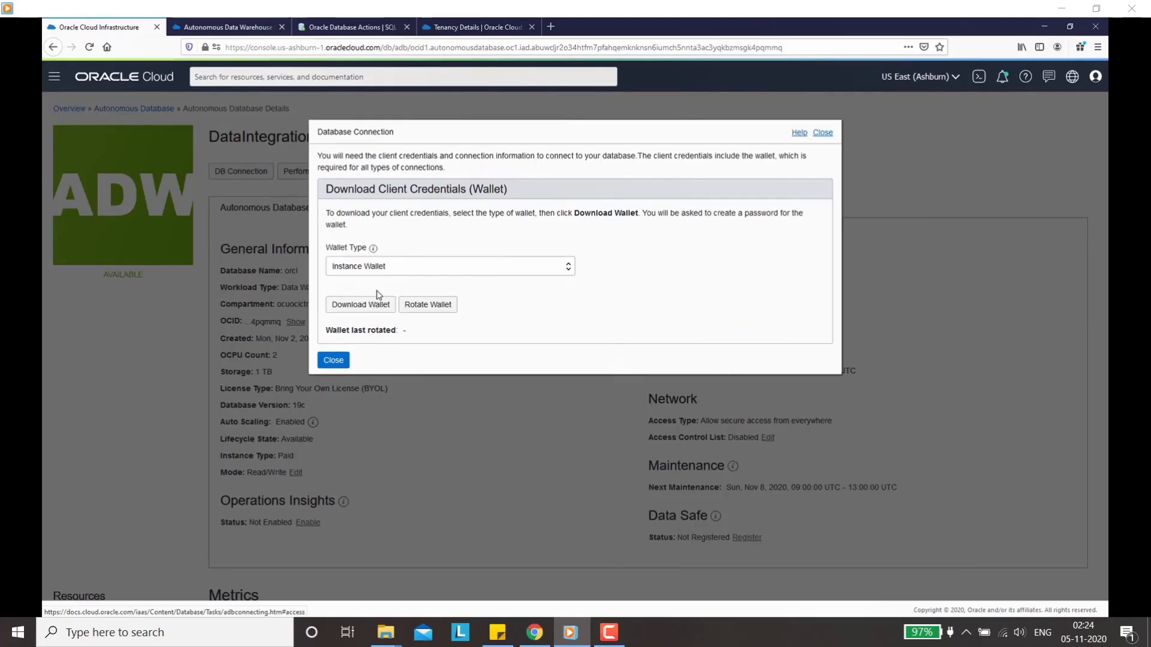
pyautogui.click(363, 306)
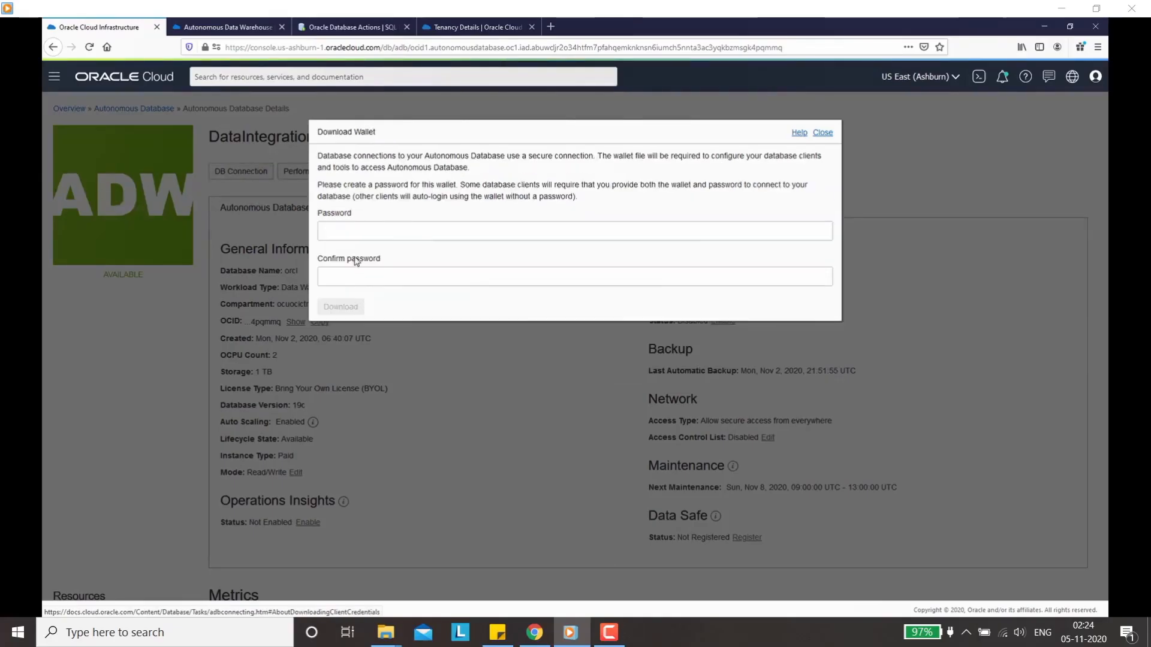
# Step: Set and confirm a wallet password, then save Wallet_orcl.zip and close the dialog
pyautogui.click(348, 235)
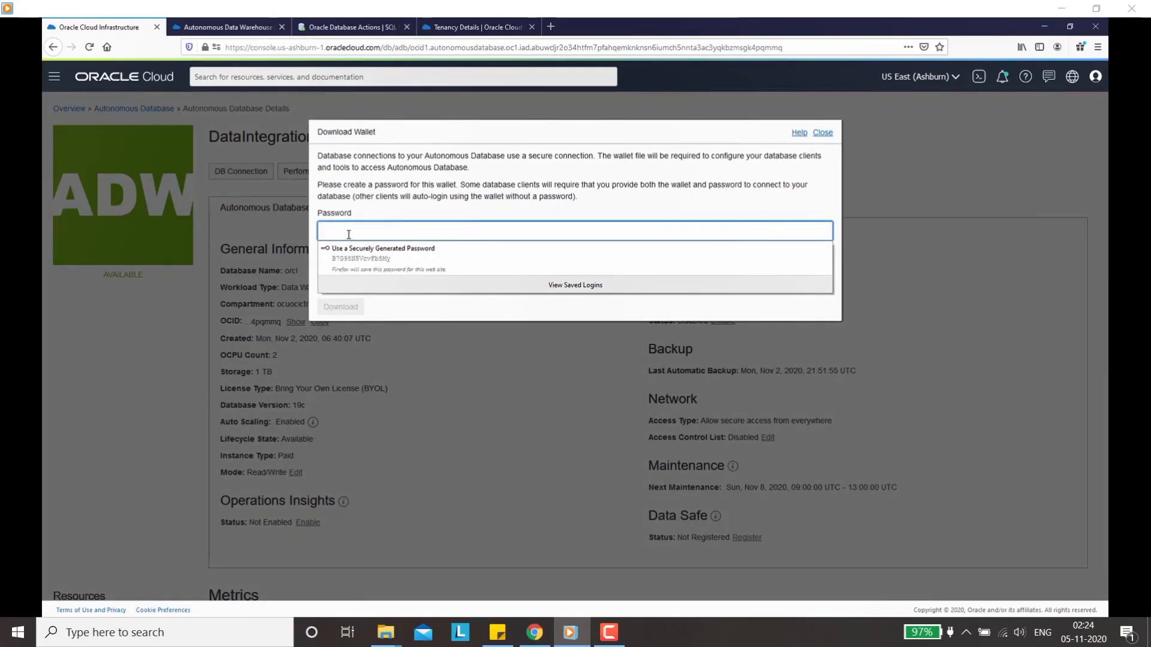
pyautogui.write('Welcome')
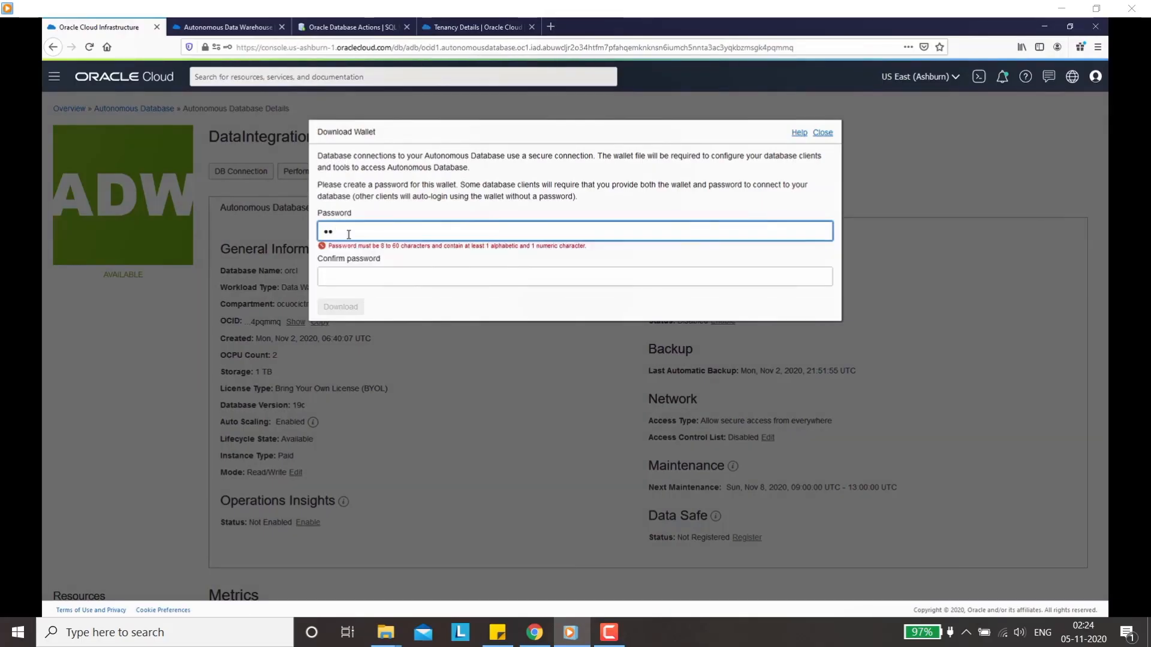
pyautogui.write('#1234')
pyautogui.press('Tab')
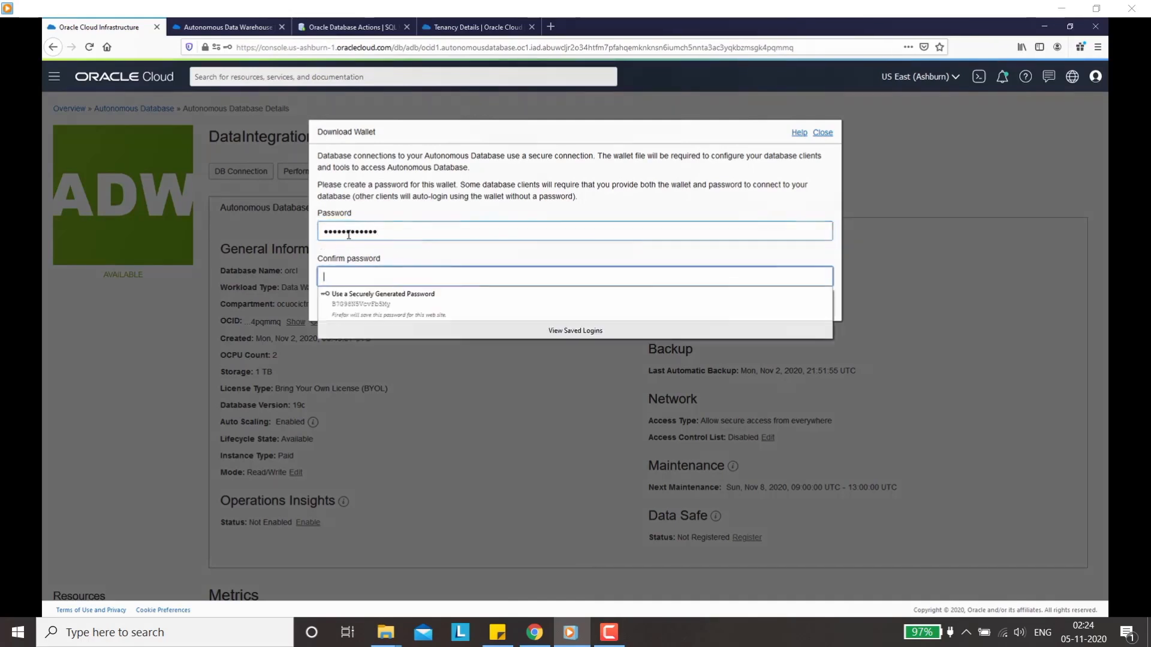
pyautogui.write('We')
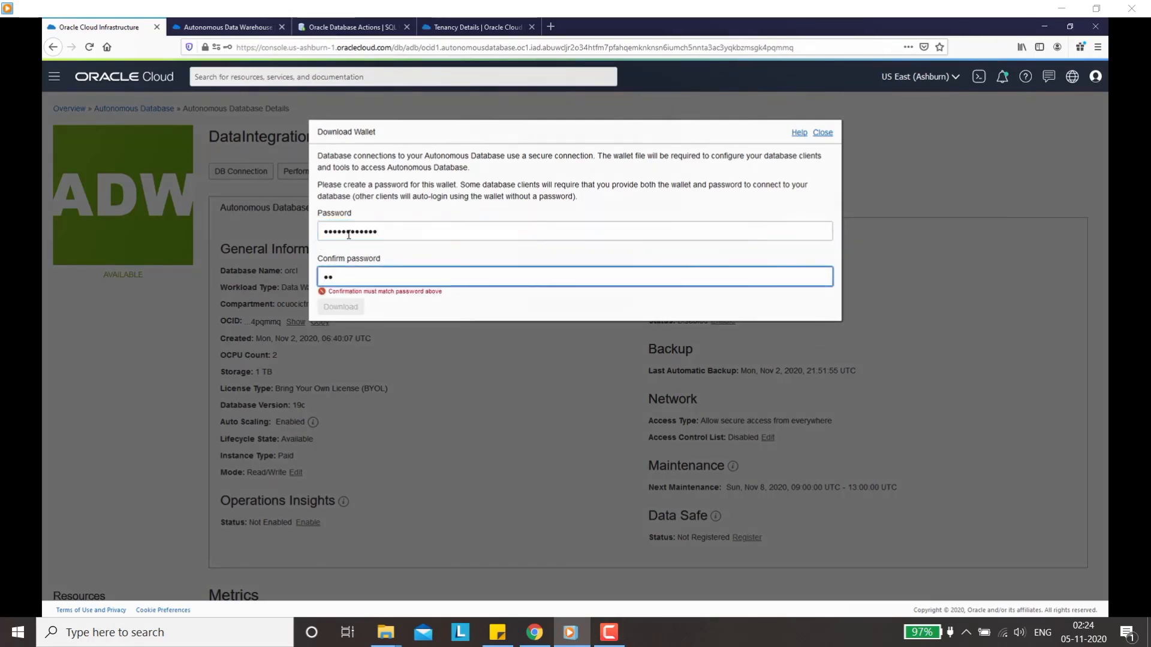
pyautogui.write('lcome#1234')
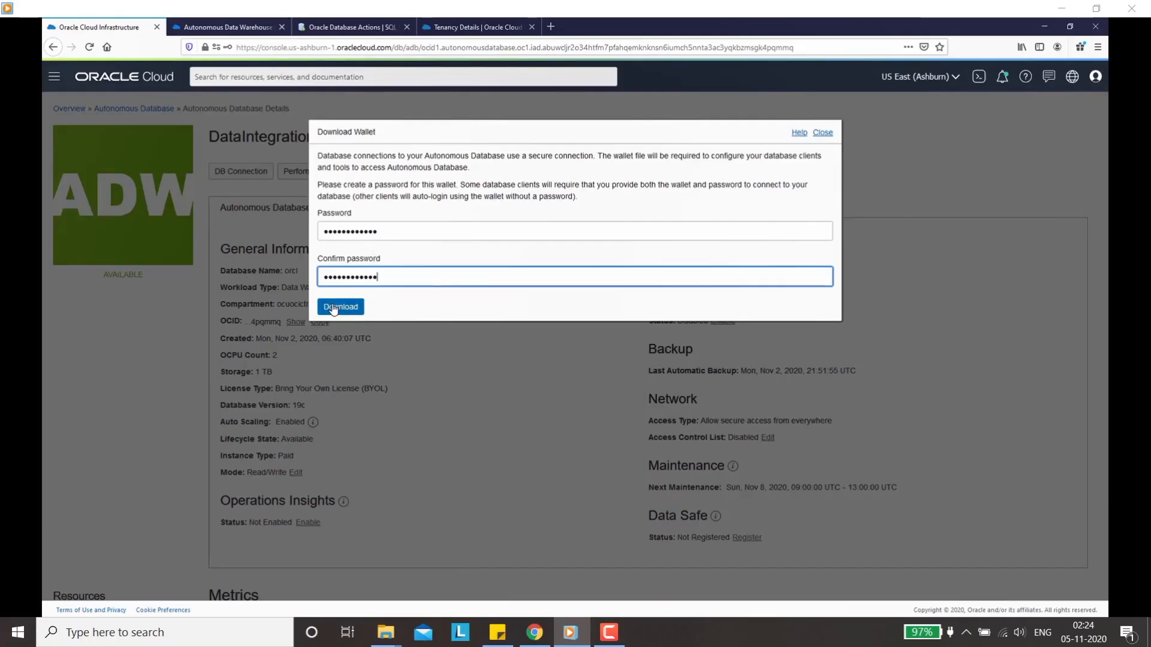
pyautogui.click(333, 308)
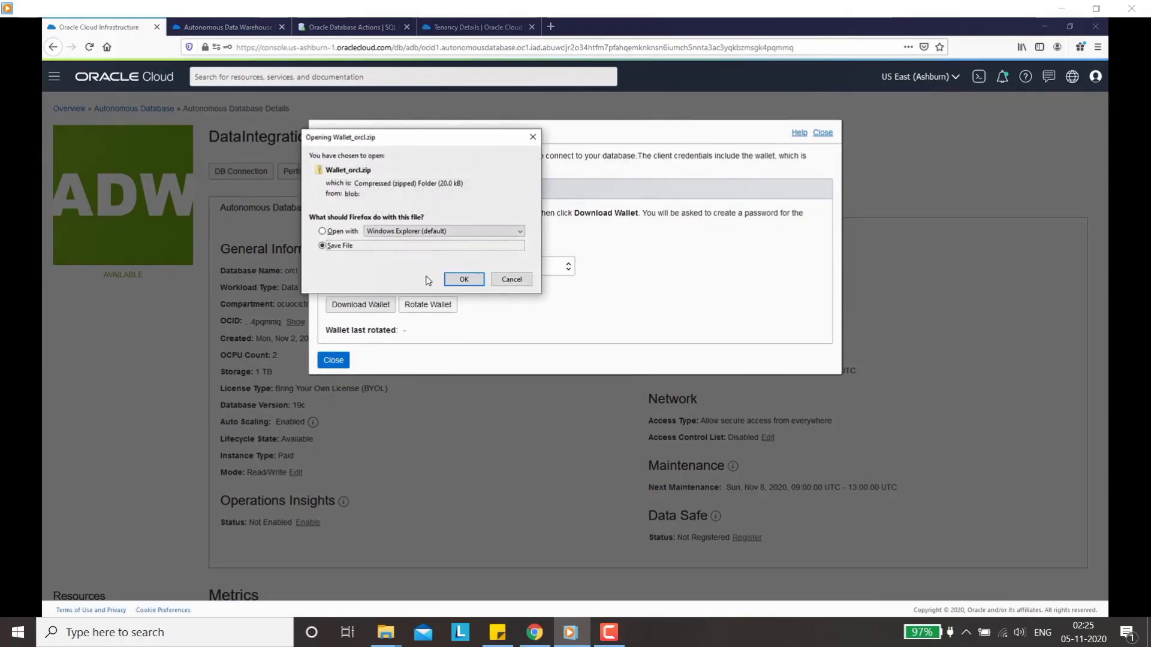
pyautogui.click(461, 280)
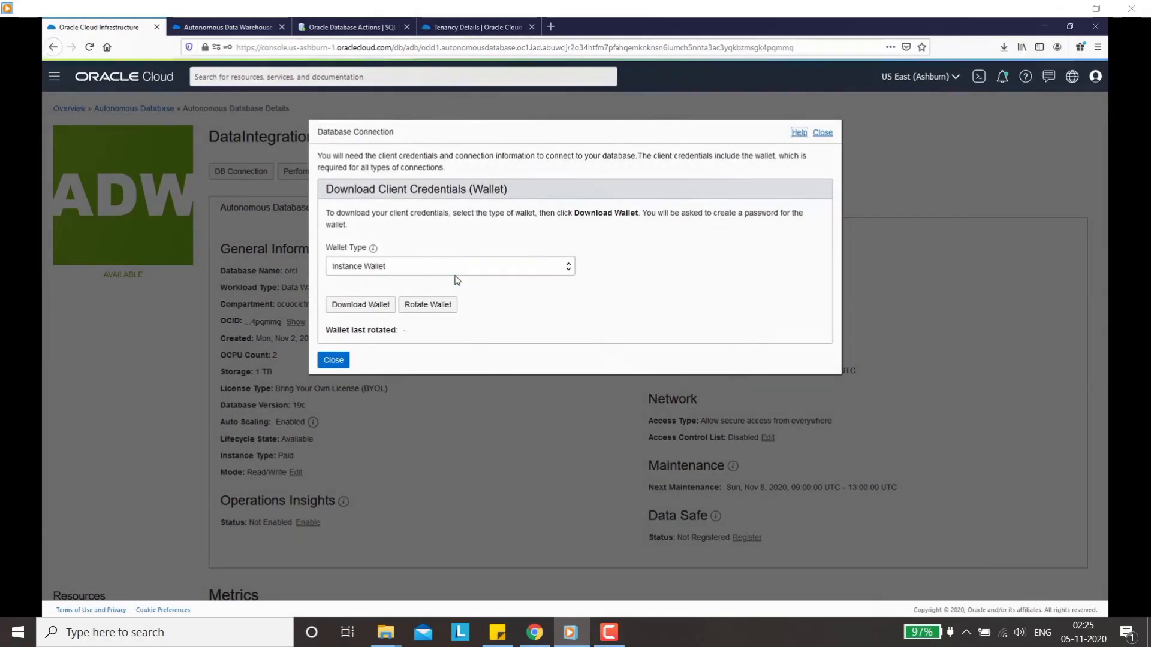
pyautogui.click(333, 361)
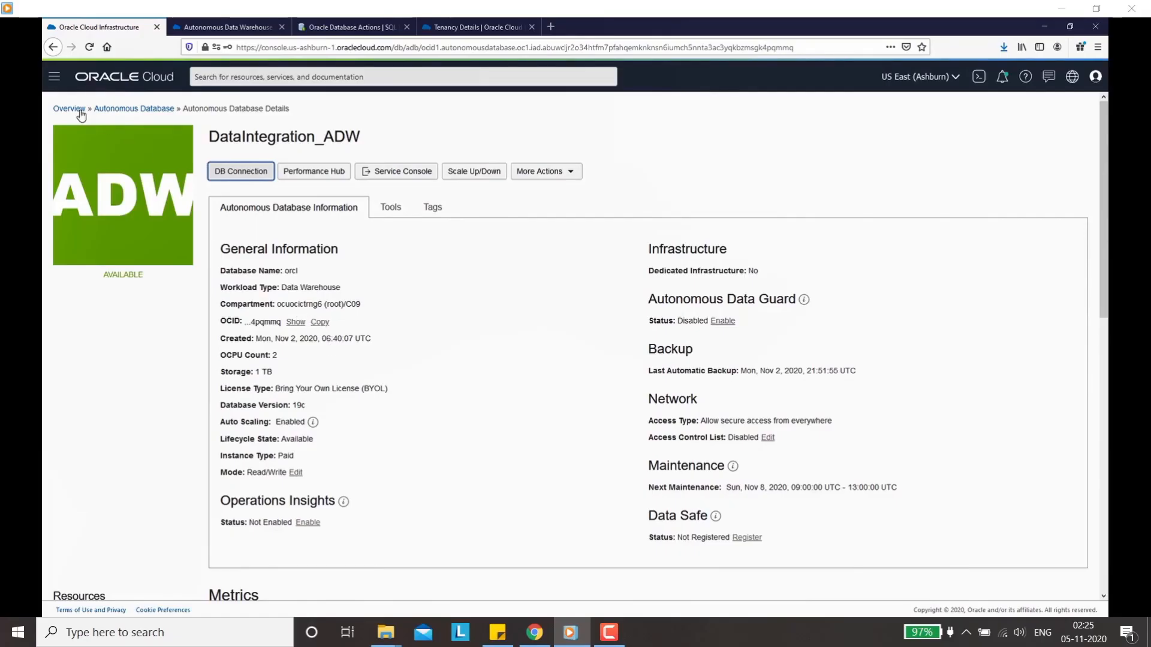
# Step: Go to the DataIntegration workspace and start a new data asset
pyautogui.click(54, 78)
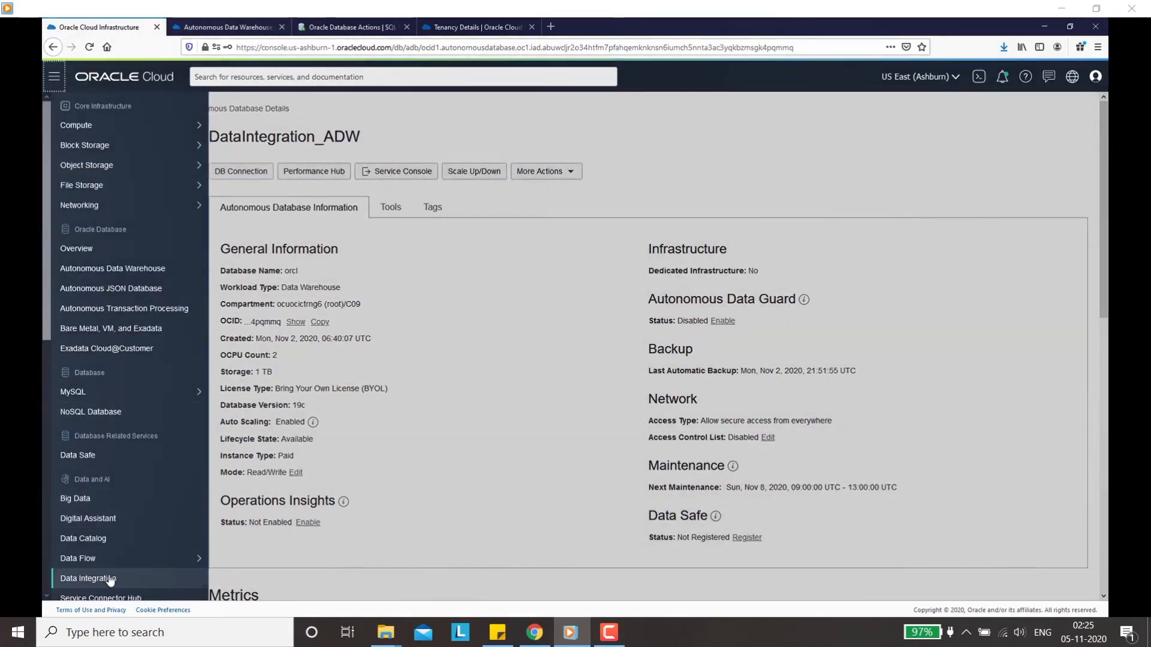
pyautogui.scroll(-5, 111, 578)
pyautogui.moveTo(114, 355)
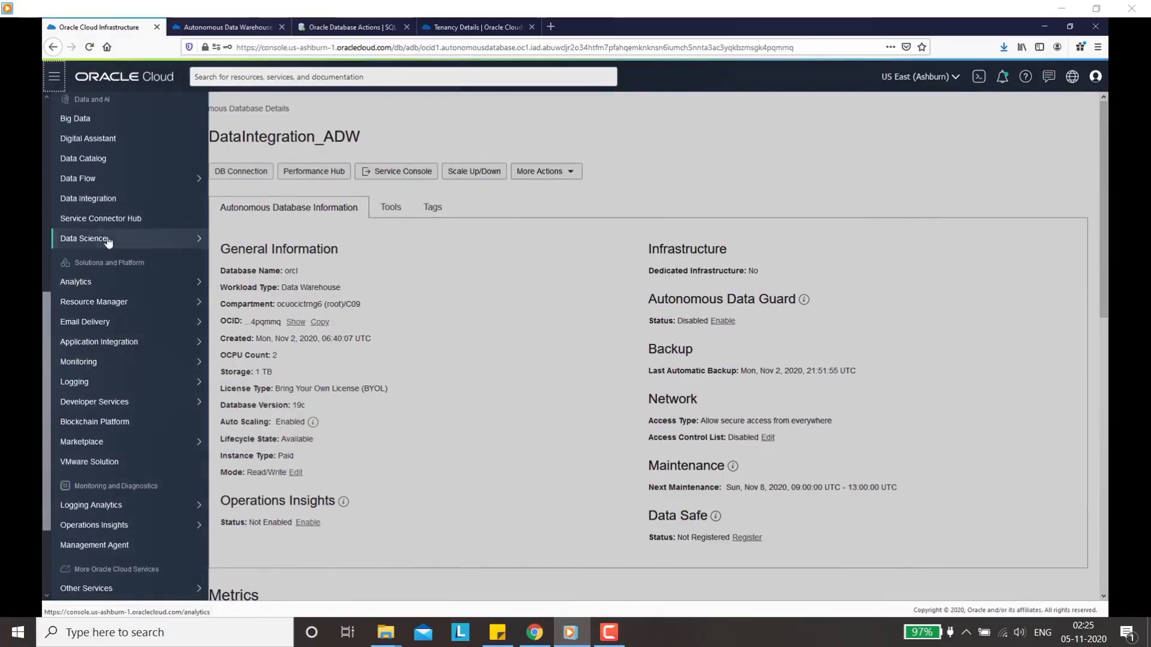
pyautogui.click(104, 204)
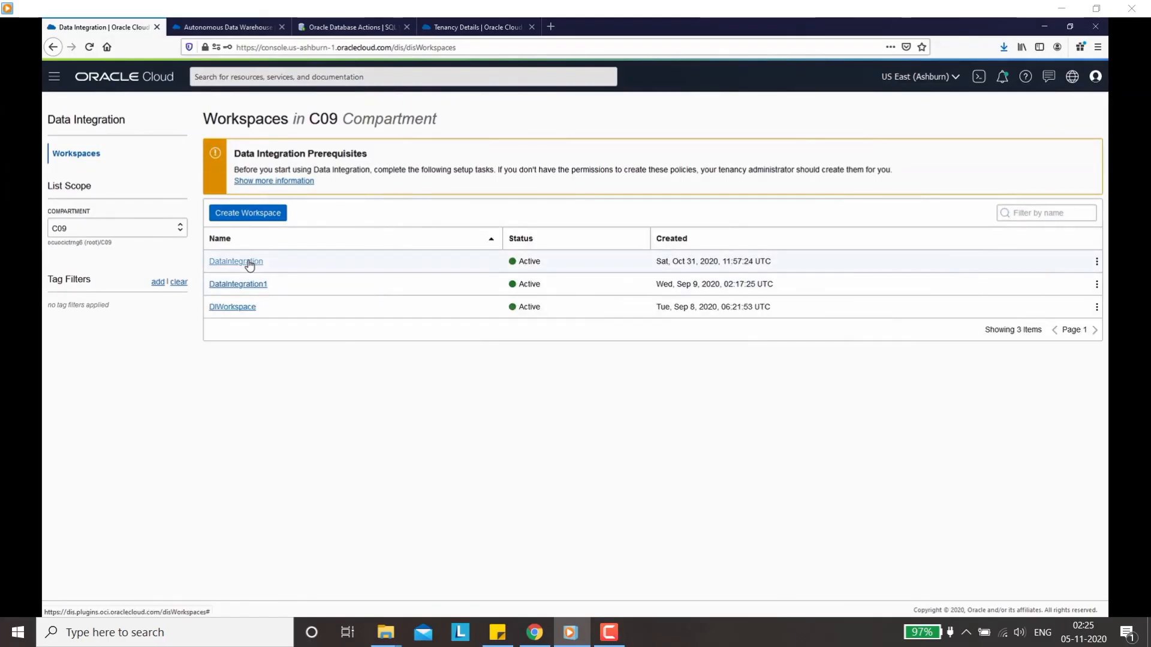
pyautogui.click(249, 264)
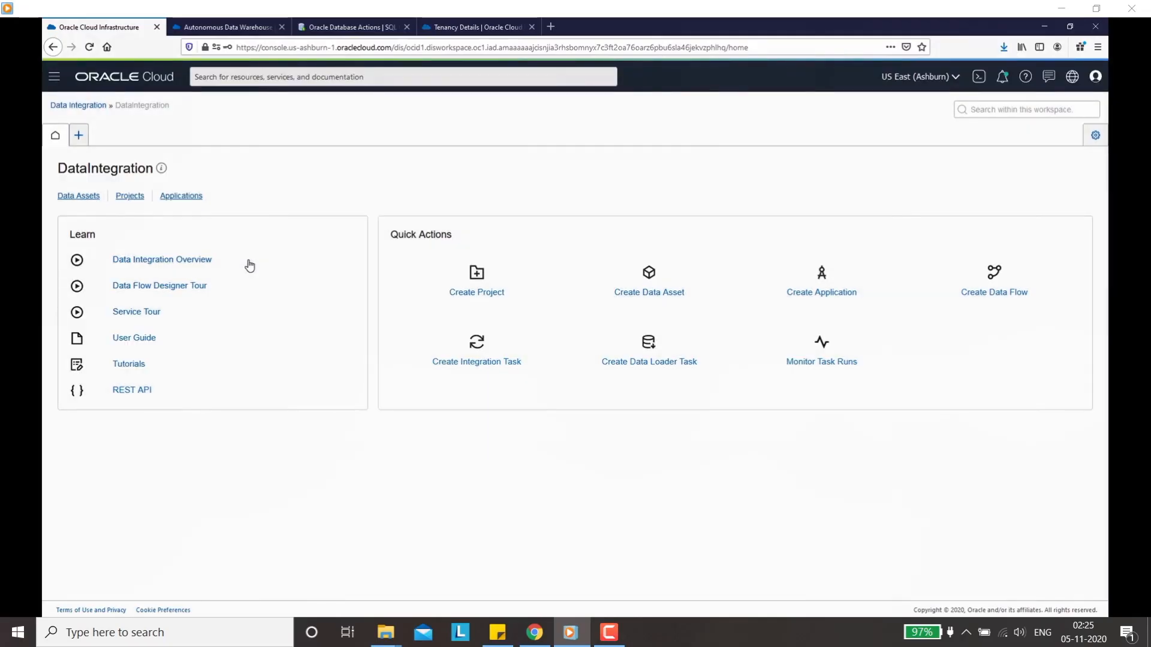
pyautogui.click(649, 281)
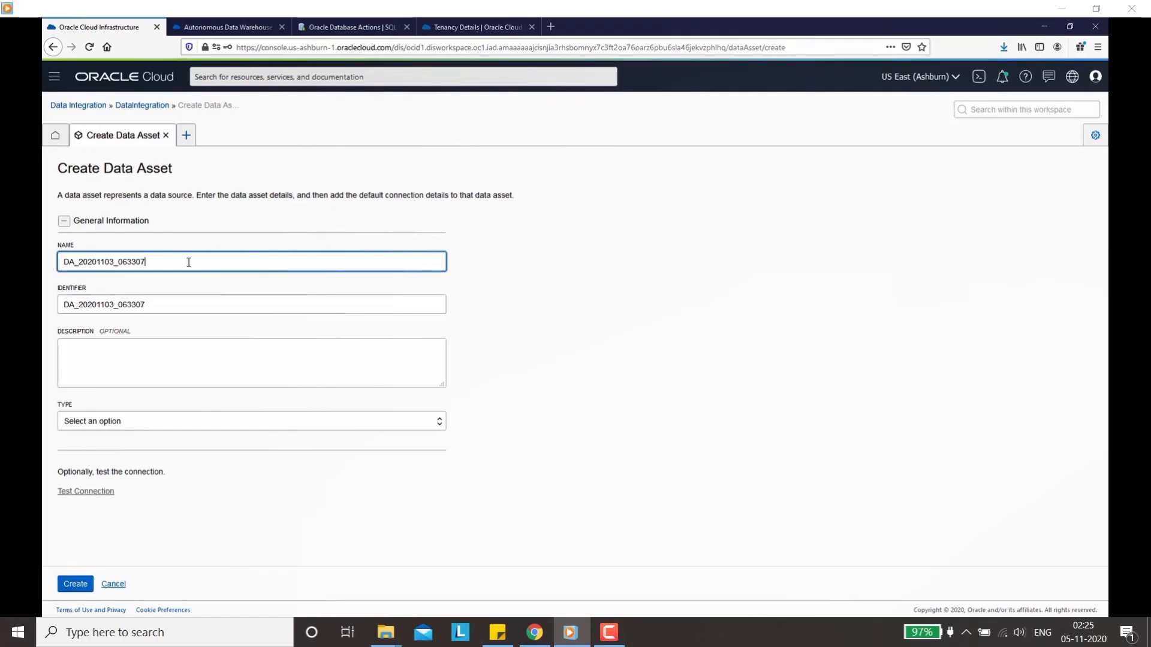
# Step: Name the asset Target_ADW_ora09, described 'Creating a data asset for Autonomous Database'
pyautogui.hotkey('ctrl', 'a')
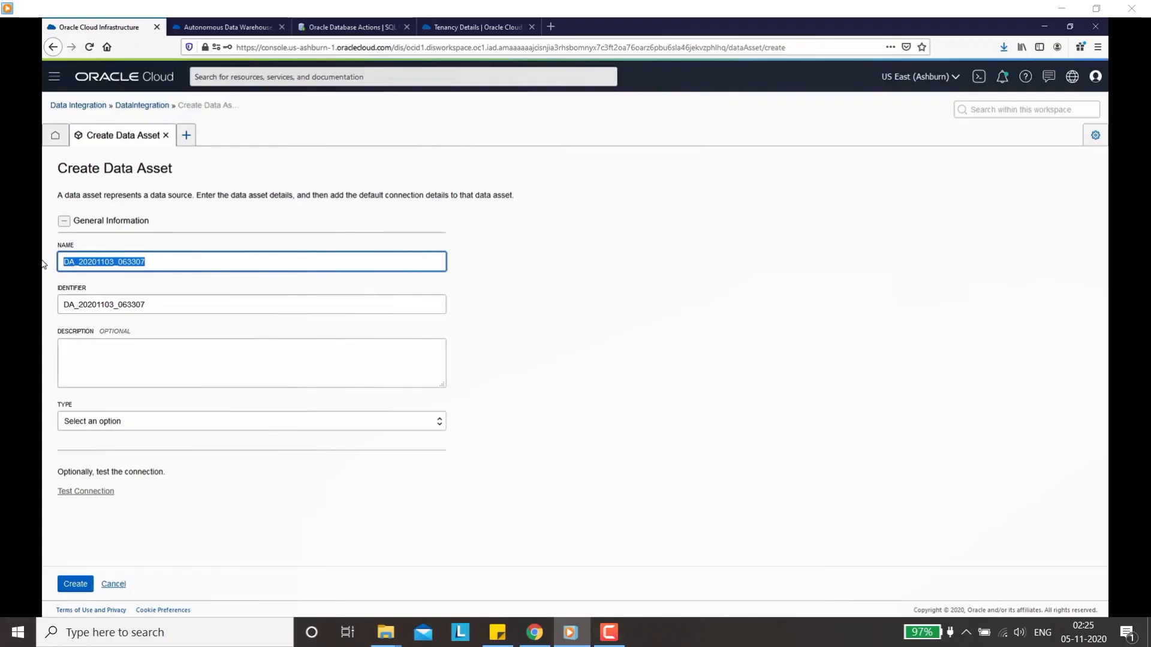
pyautogui.write('Target')
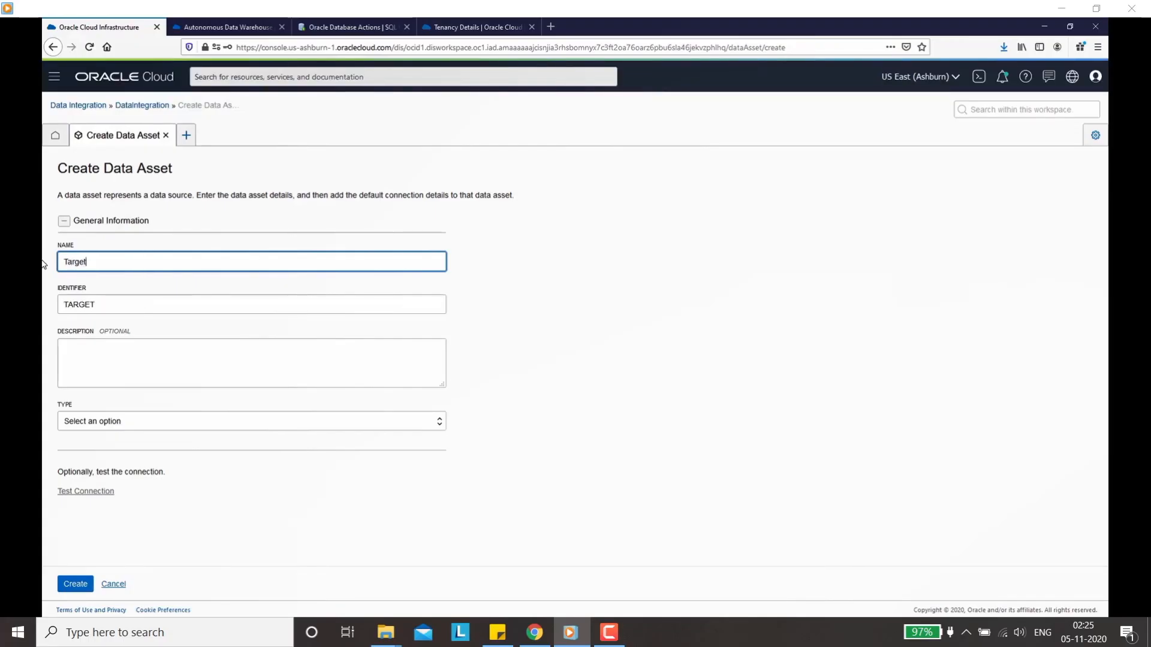
pyautogui.write('_ADW_ora09')
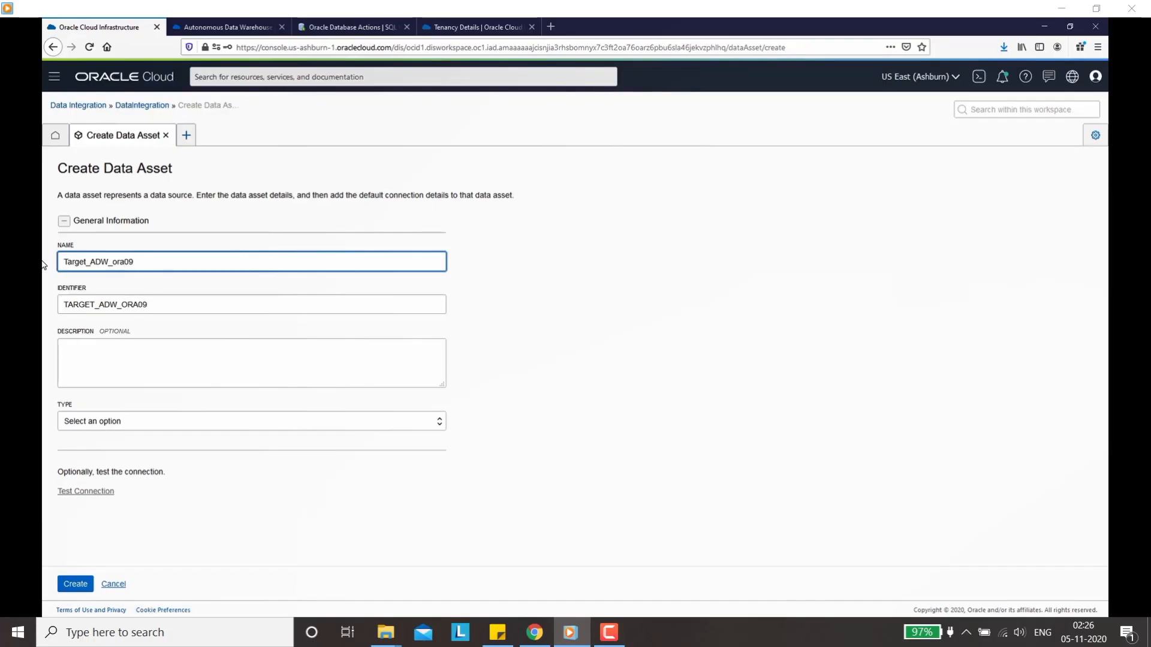
pyautogui.click(98, 351)
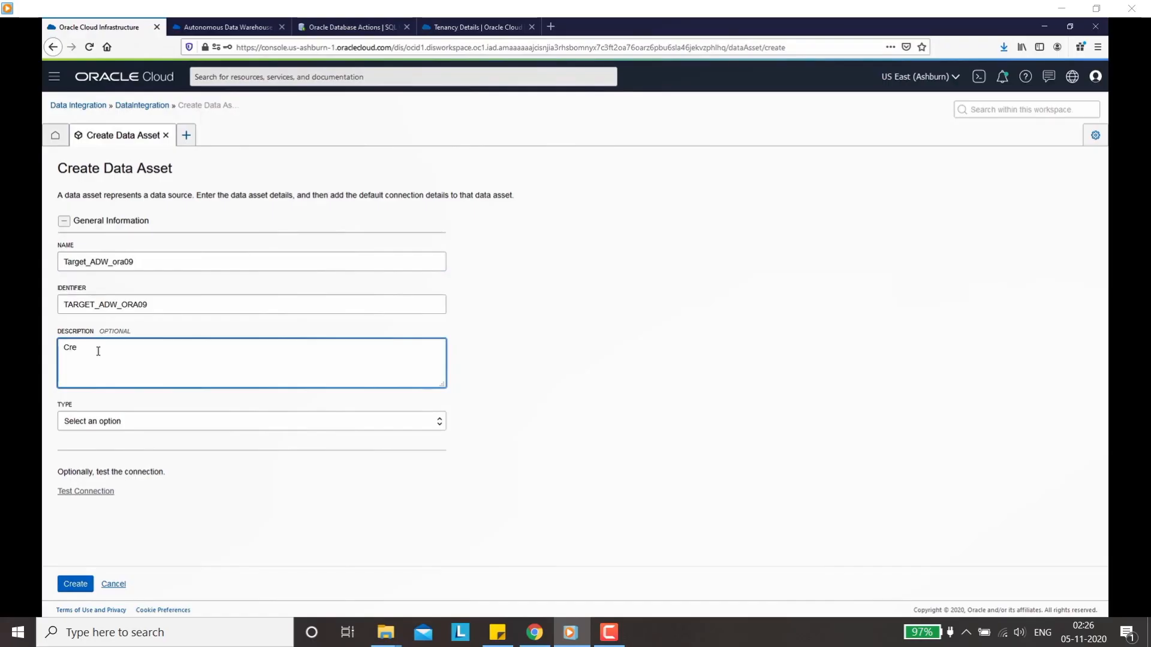
pyautogui.write('Creating a data')
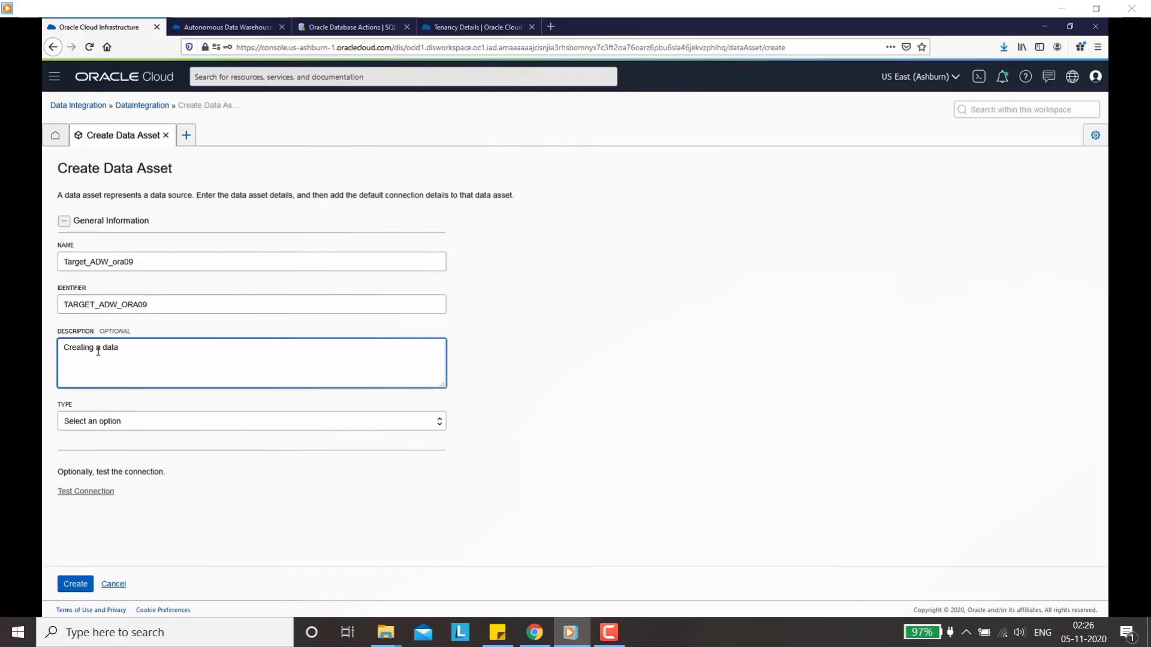
pyautogui.write(' asset for Autonomous Database')
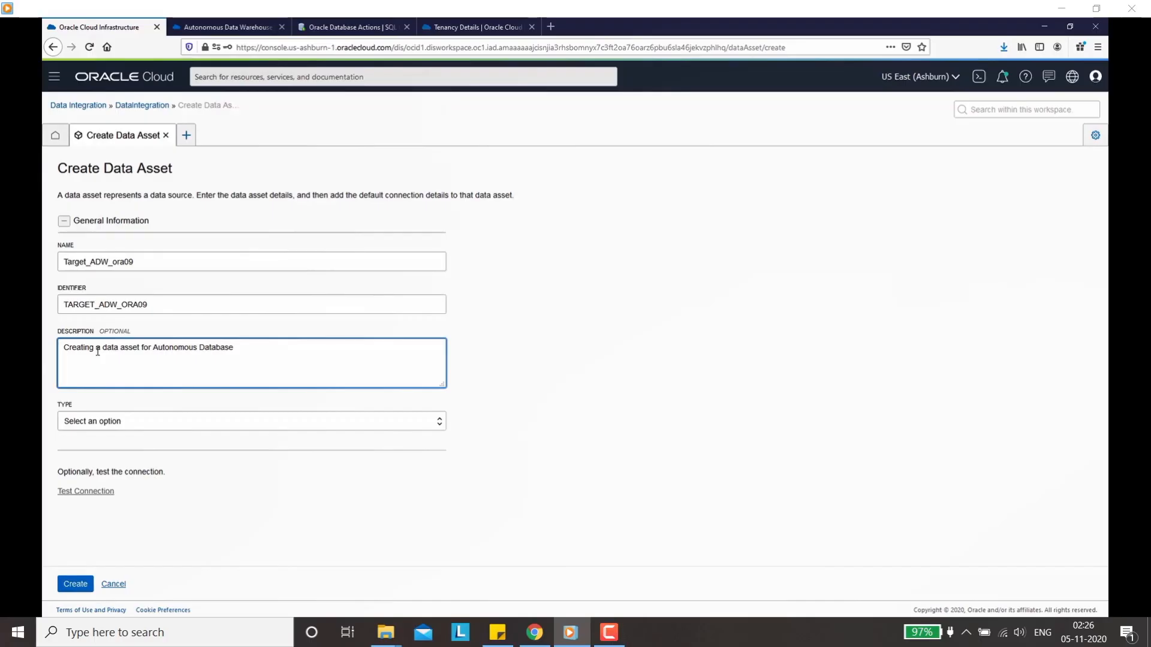
# Step: Make the asset an Oracle Autonomous Data Warehouse and attach the Wallet_orcl(1).zip wallet file
pyautogui.click(163, 422)
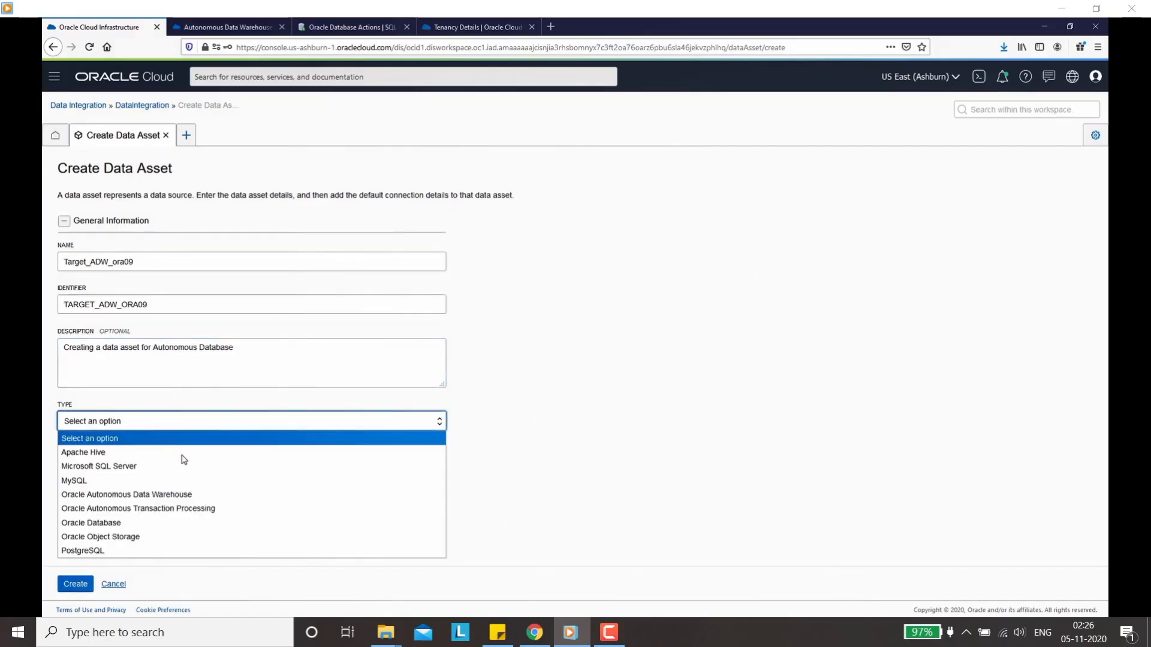
pyautogui.click(162, 495)
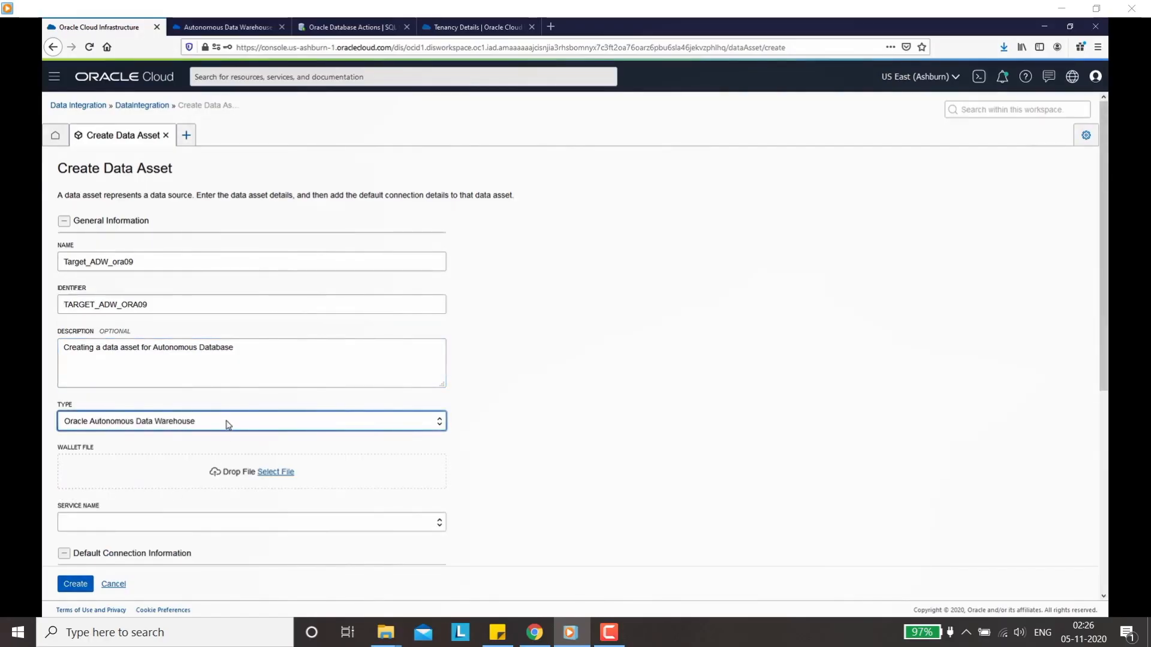
pyautogui.scroll(-2, 226, 423)
pyautogui.click(272, 366)
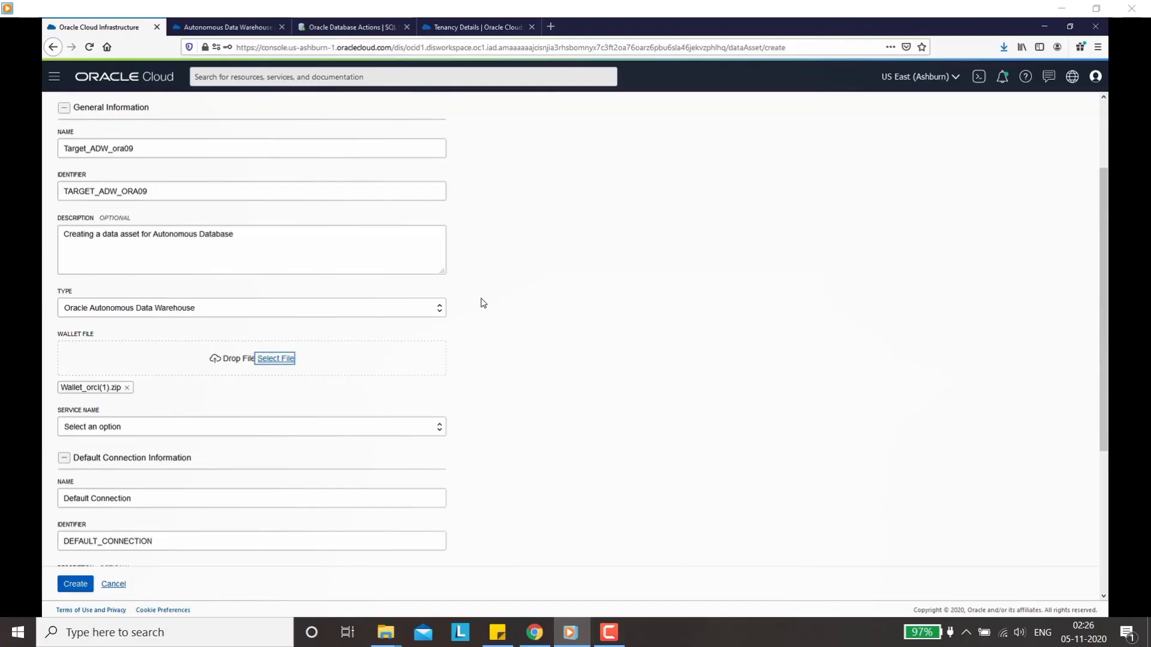
# Step: Choose orcl_high as the database service name
pyautogui.click(243, 427)
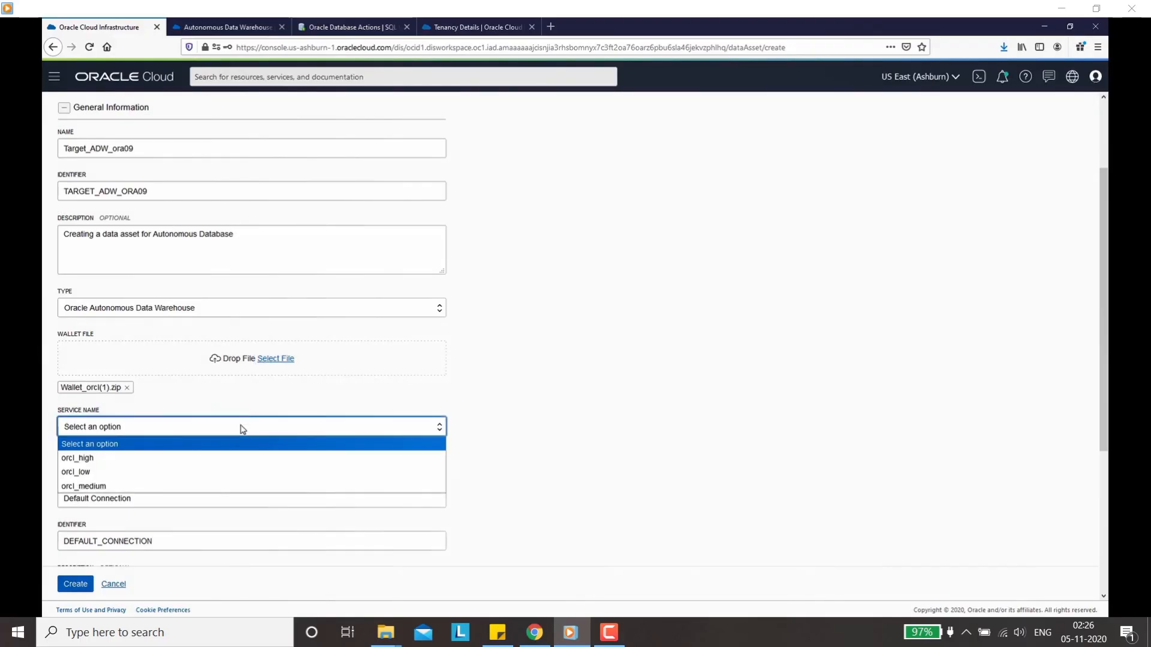
pyautogui.click(87, 458)
pyautogui.scroll(-3, 113, 452)
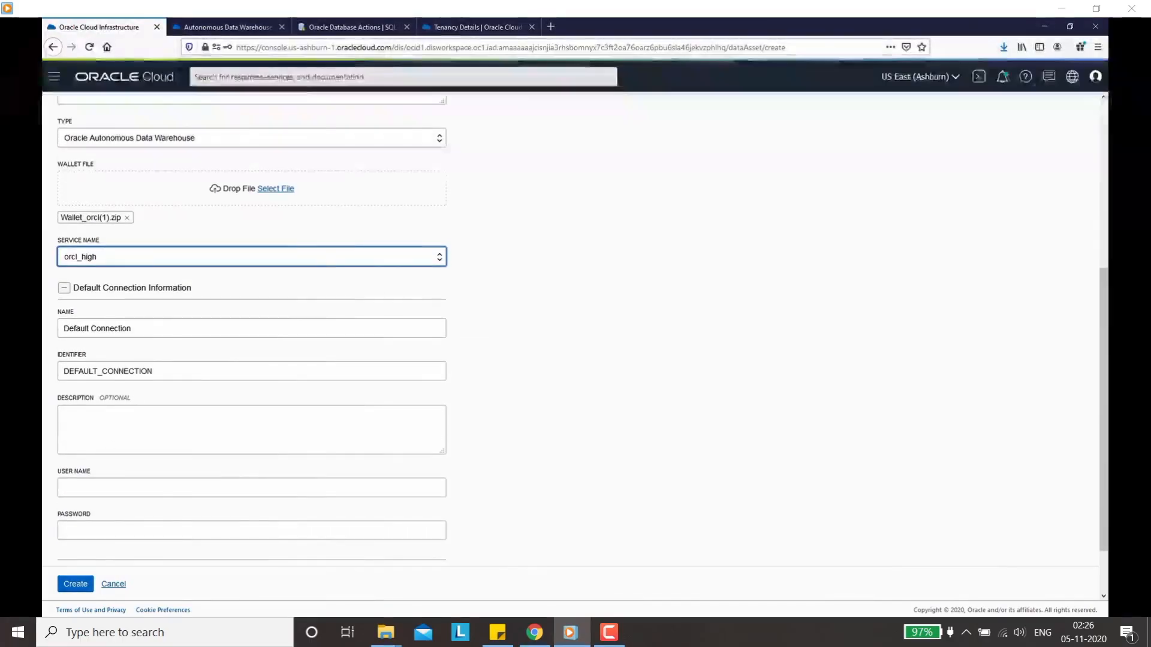
# Step: Rename the default connection to Target and enter database user DIUSER
pyautogui.tripleClick(126, 328)
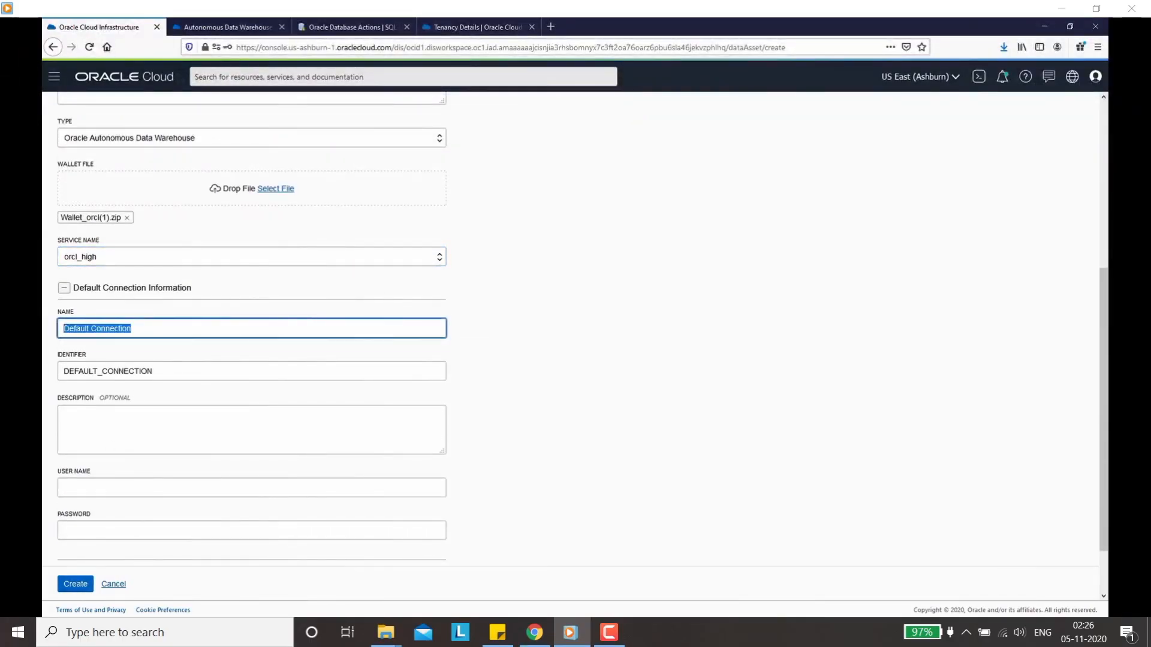
pyautogui.write('Target')
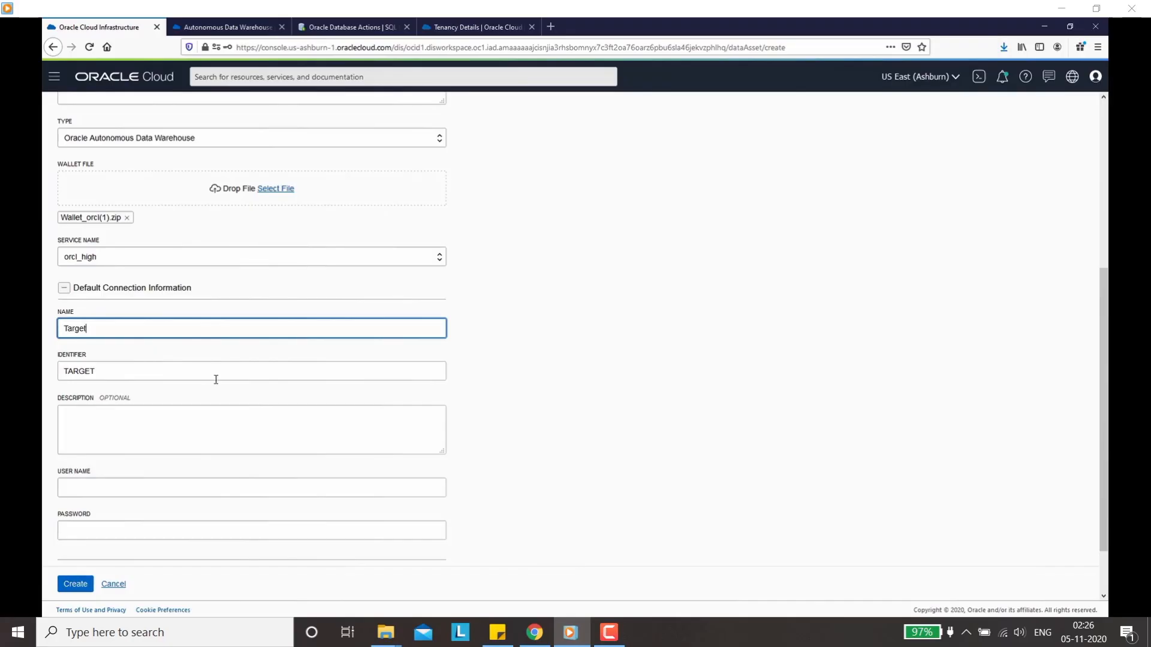
pyautogui.scroll(-2, 215, 380)
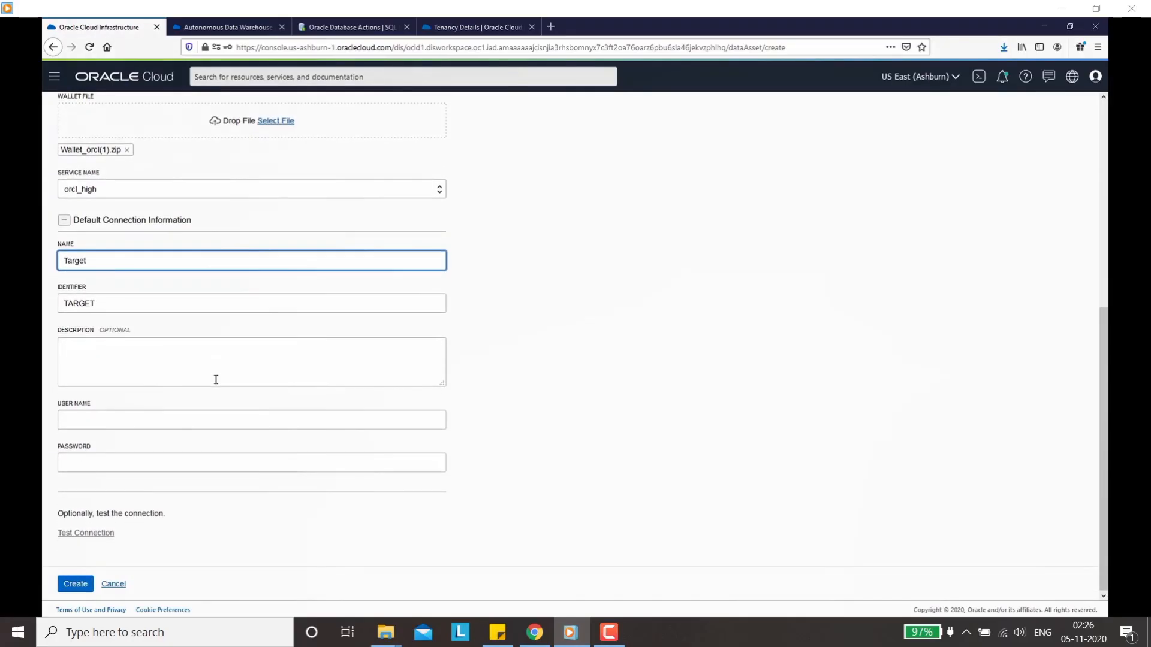
pyautogui.click(122, 423)
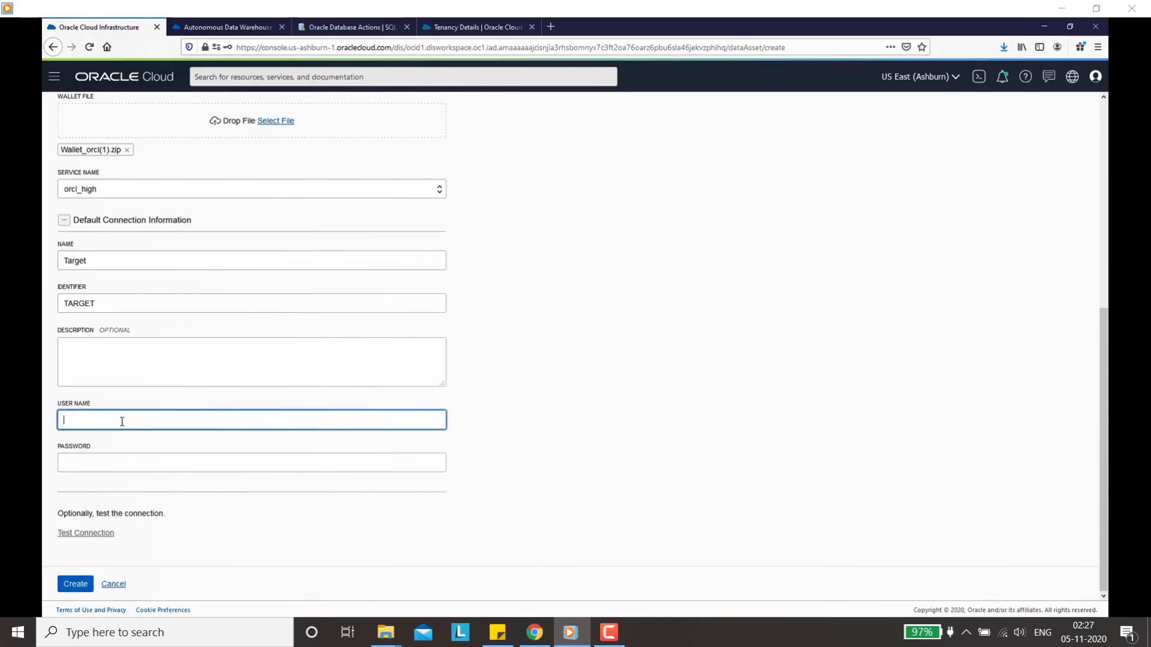
pyautogui.write('DIUSER')
# Step: Enter the DIUSER password, test the connection, and create the data asset
pyautogui.press('Tab')
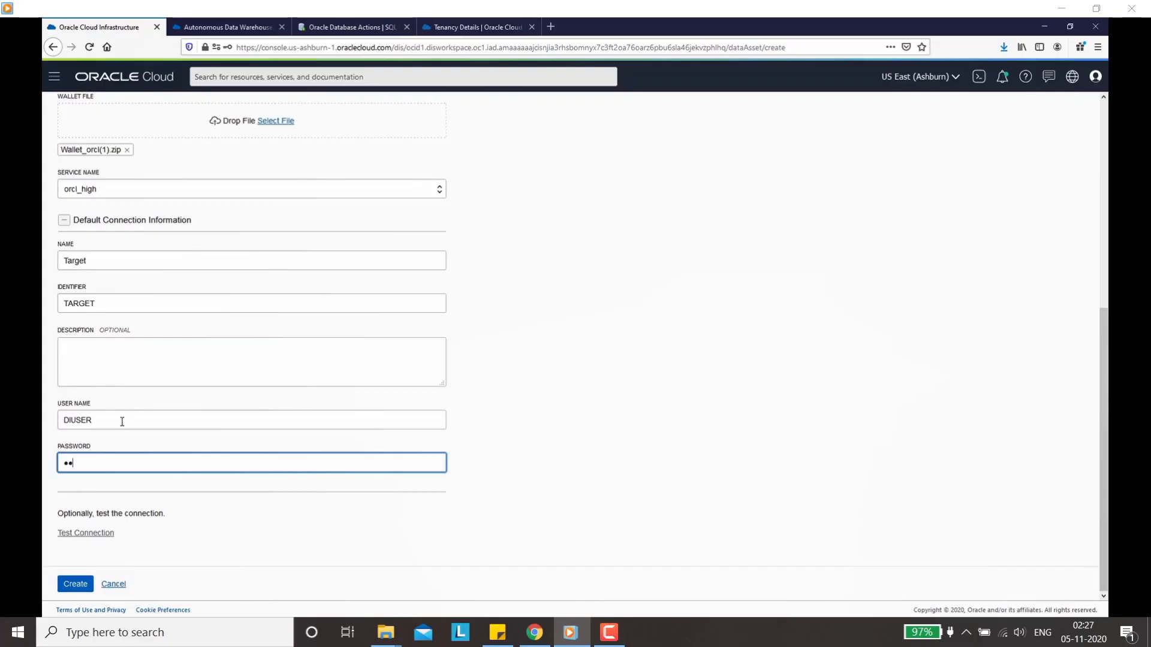
pyautogui.write('••••••')
pyautogui.click(92, 534)
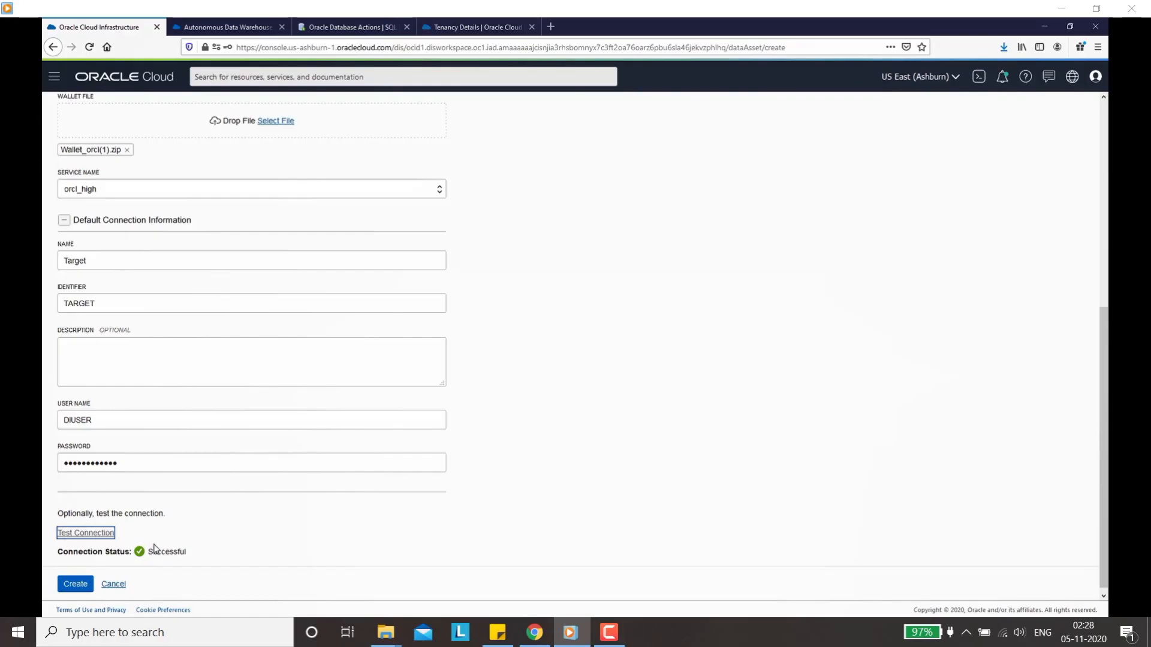
pyautogui.click(71, 585)
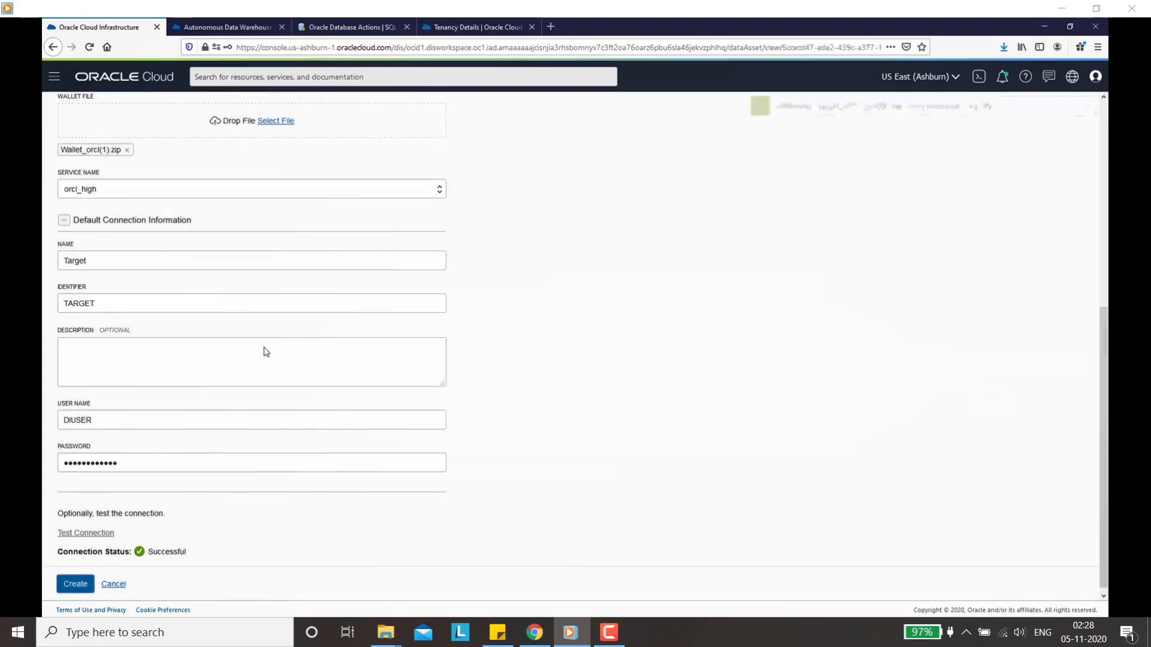
# Step: Decline saving the browser login, then view CUSTOMERS_TARGET_09's attributes in the DIUSER schema
pyautogui.click(358, 146)
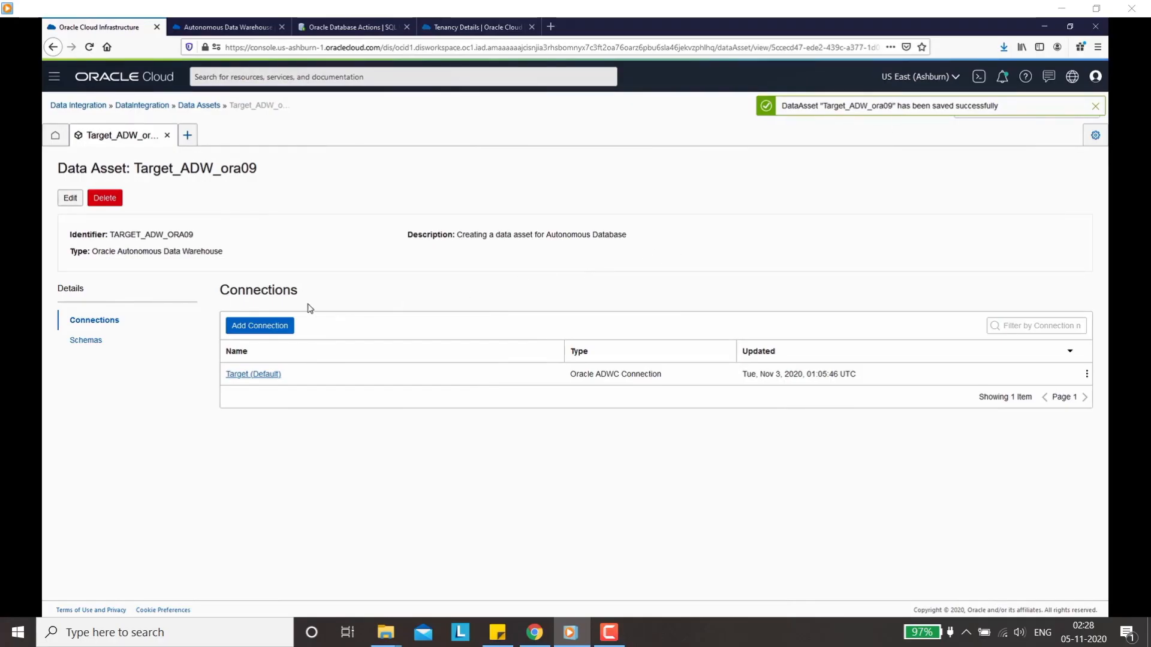
pyautogui.click(97, 341)
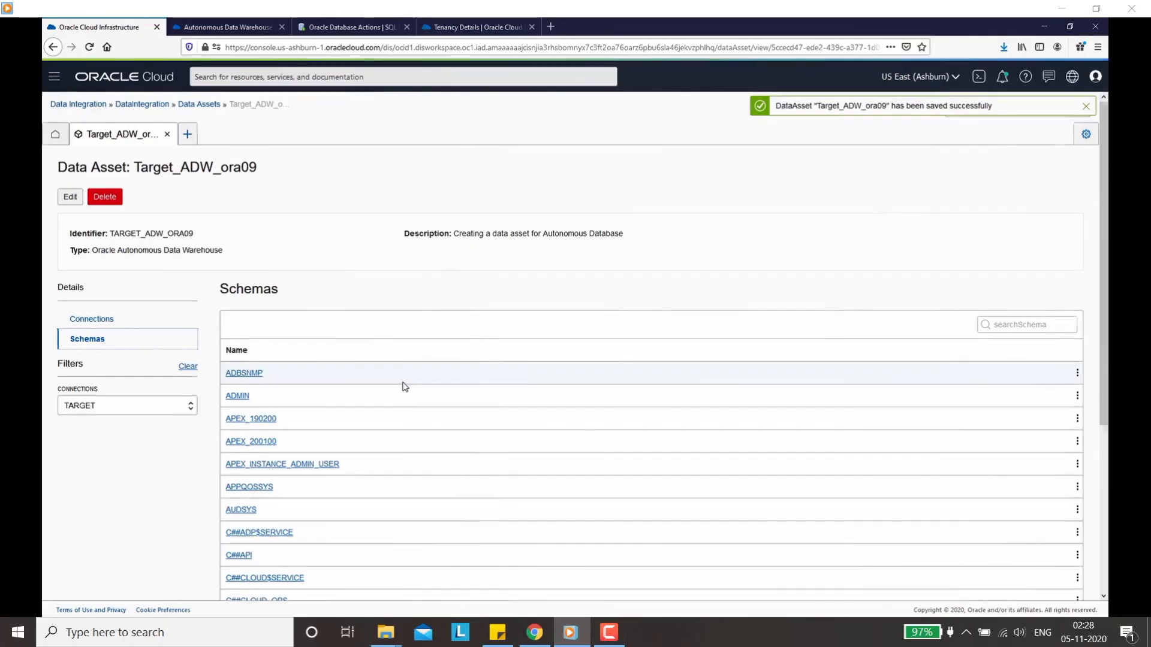
pyautogui.scroll(-5, 420, 401)
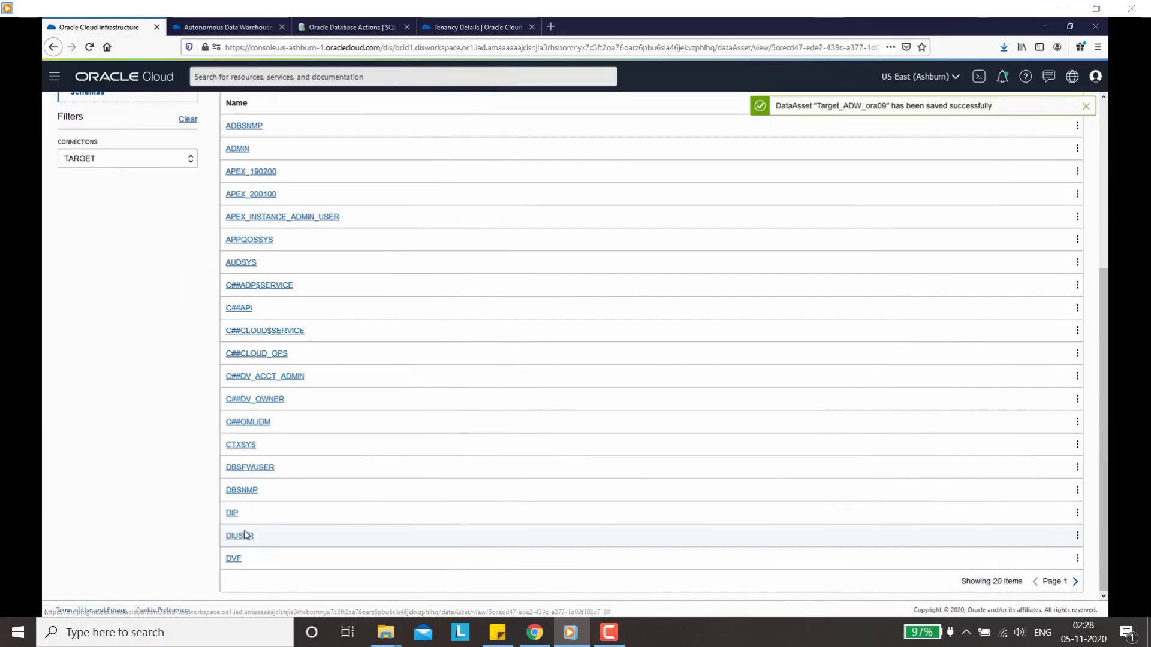
pyautogui.click(241, 535)
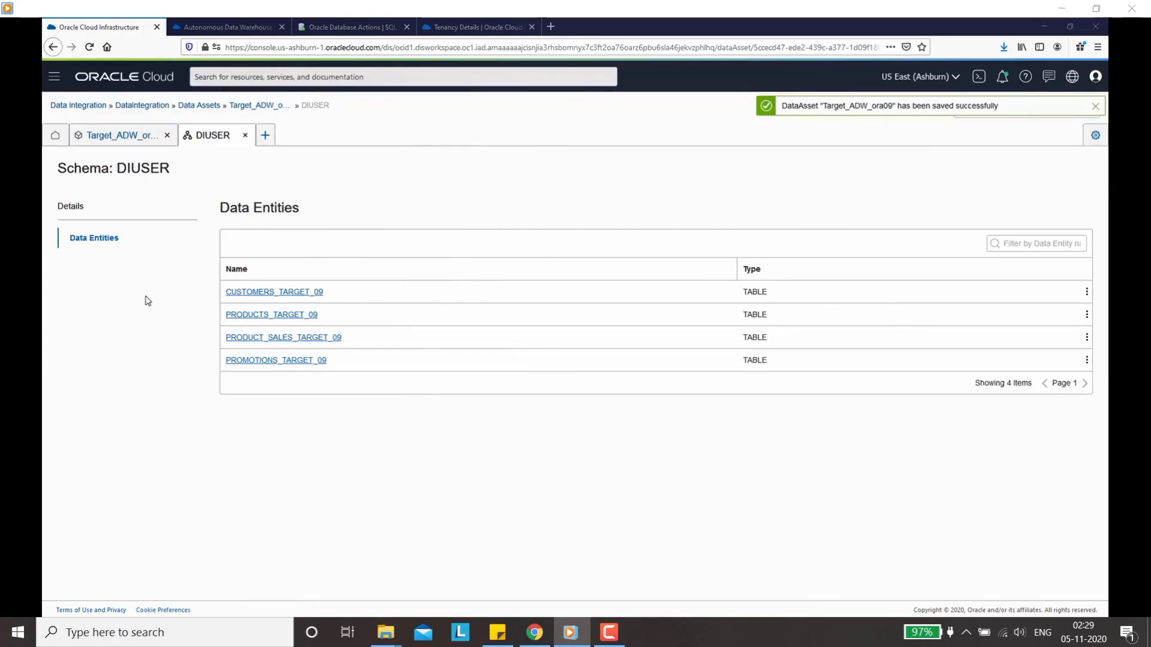
pyautogui.click(295, 297)
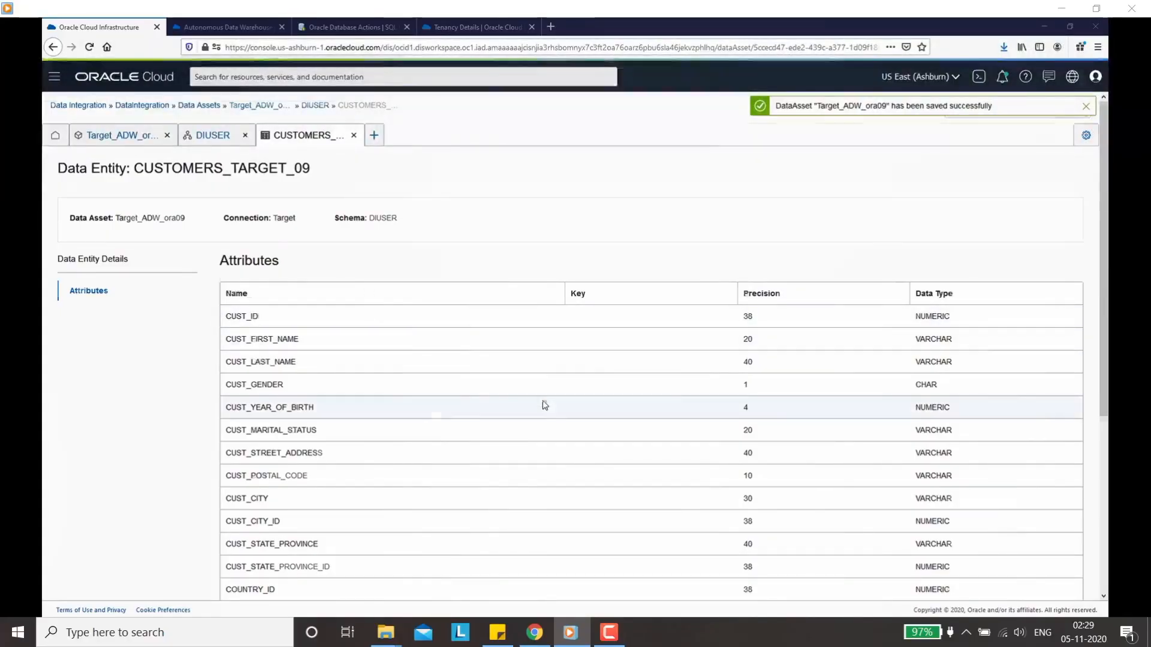
pyautogui.scroll(-3, 542, 404)
pyautogui.scroll(3, 303, 348)
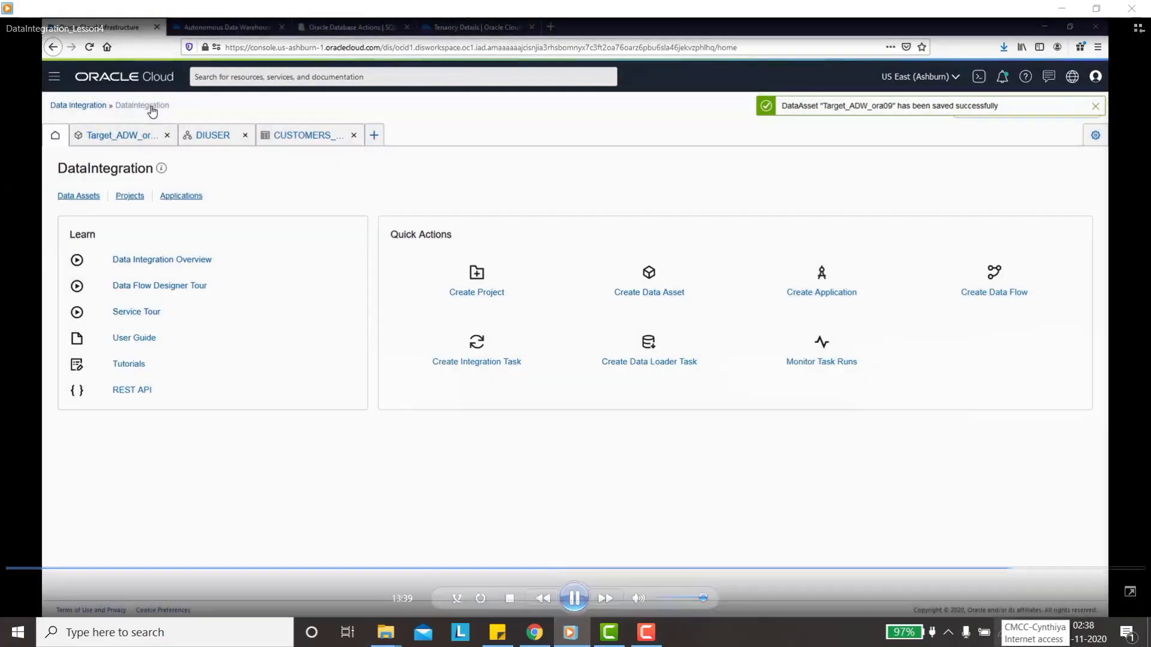
# Step: Dismiss the saved message and fill a new project: Project_DataIntegration_ora09, 'Creating a Project for Data Integration'
pyautogui.click(1095, 107)
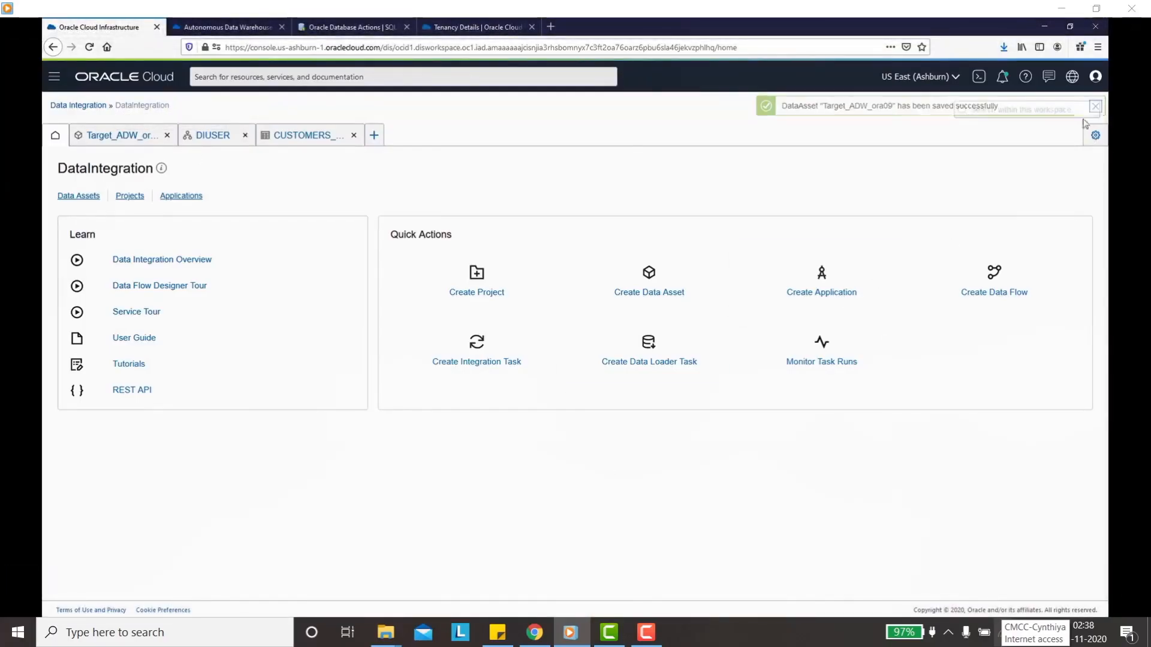
pyautogui.click(478, 293)
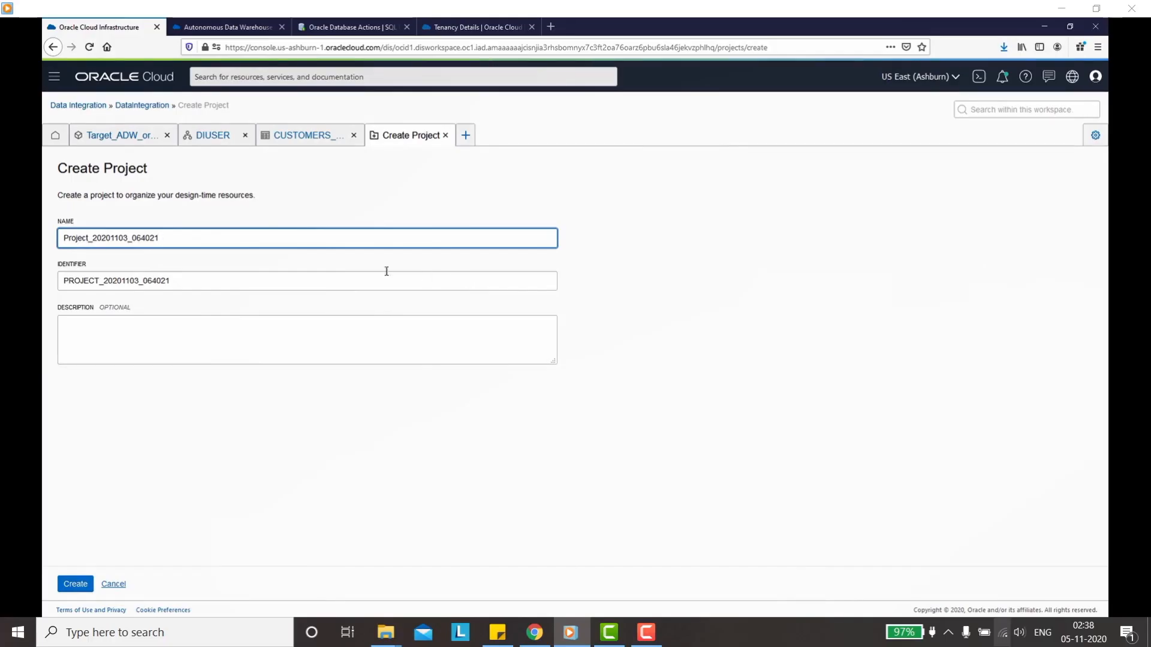
pyautogui.moveTo(159, 238); pyautogui.dragTo(43, 241)
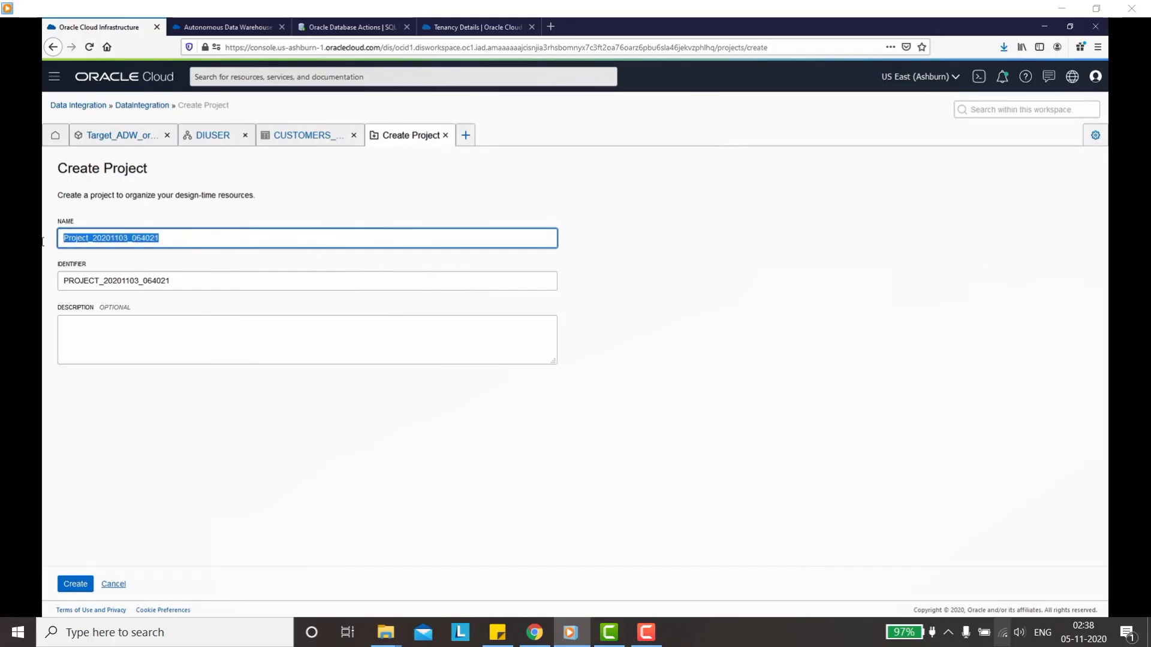
pyautogui.write('Pr')
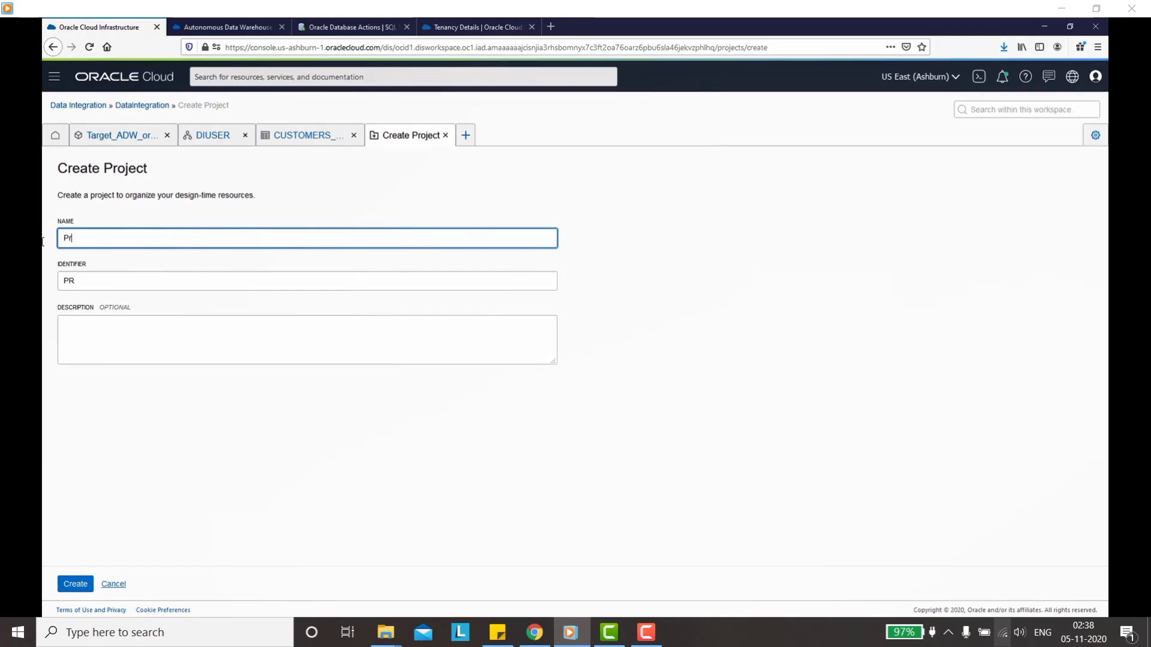
pyautogui.write('oject_DataIn')
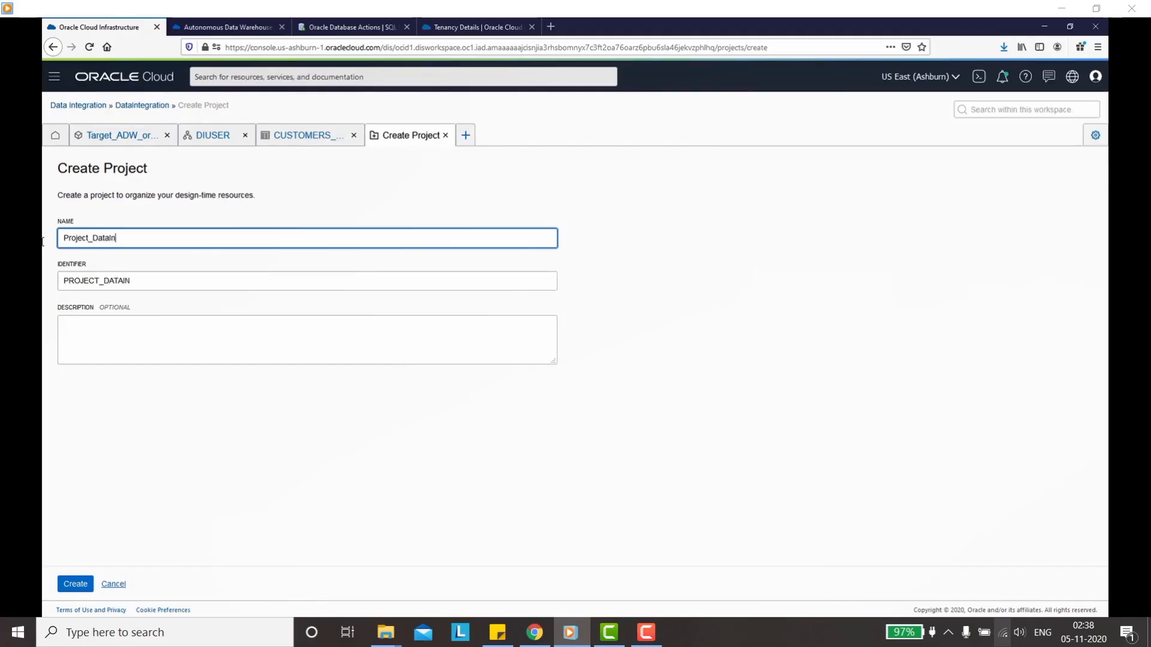
pyautogui.write('tegration_ora09')
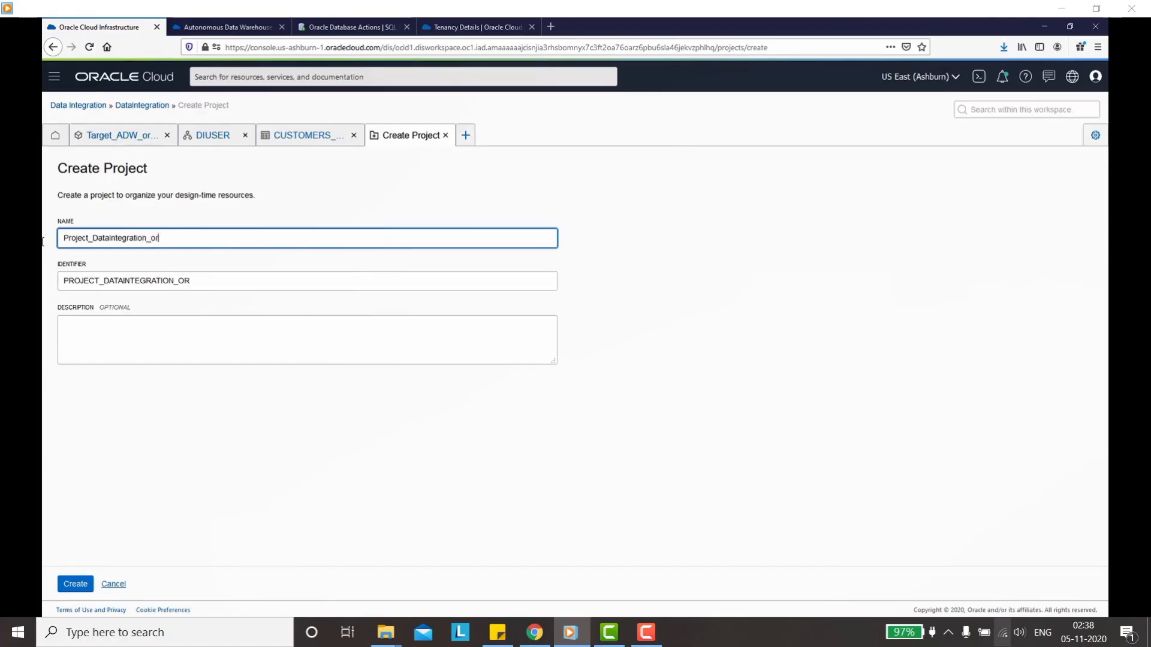
pyautogui.click(115, 346)
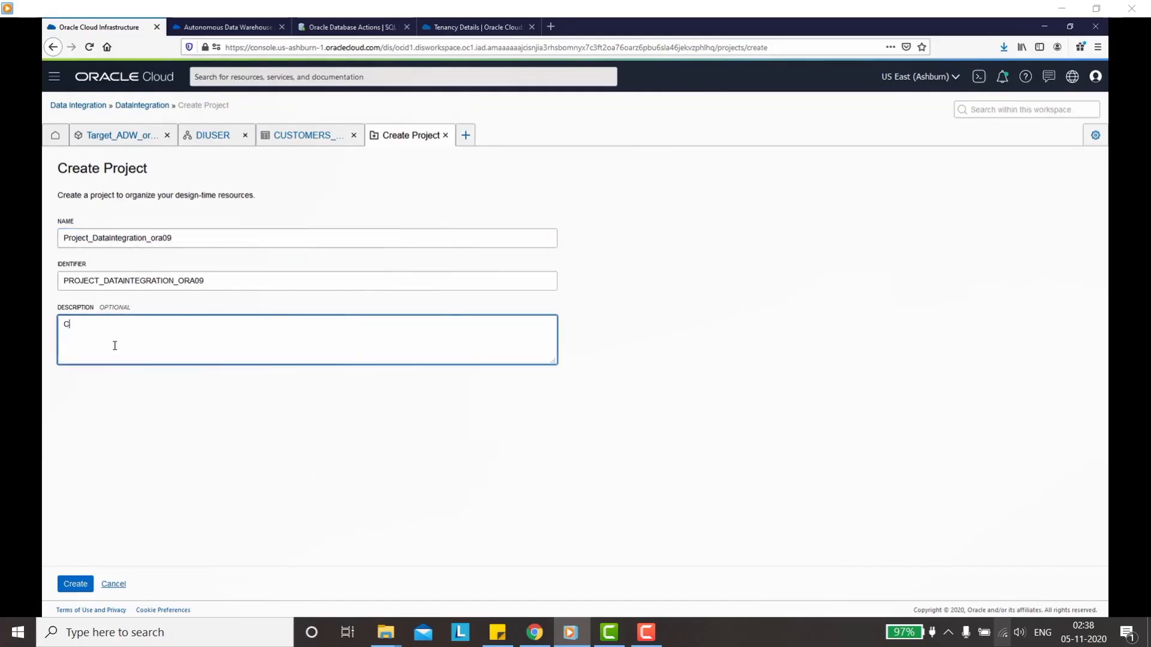
pyautogui.write('Creating a Project for Data Integration')
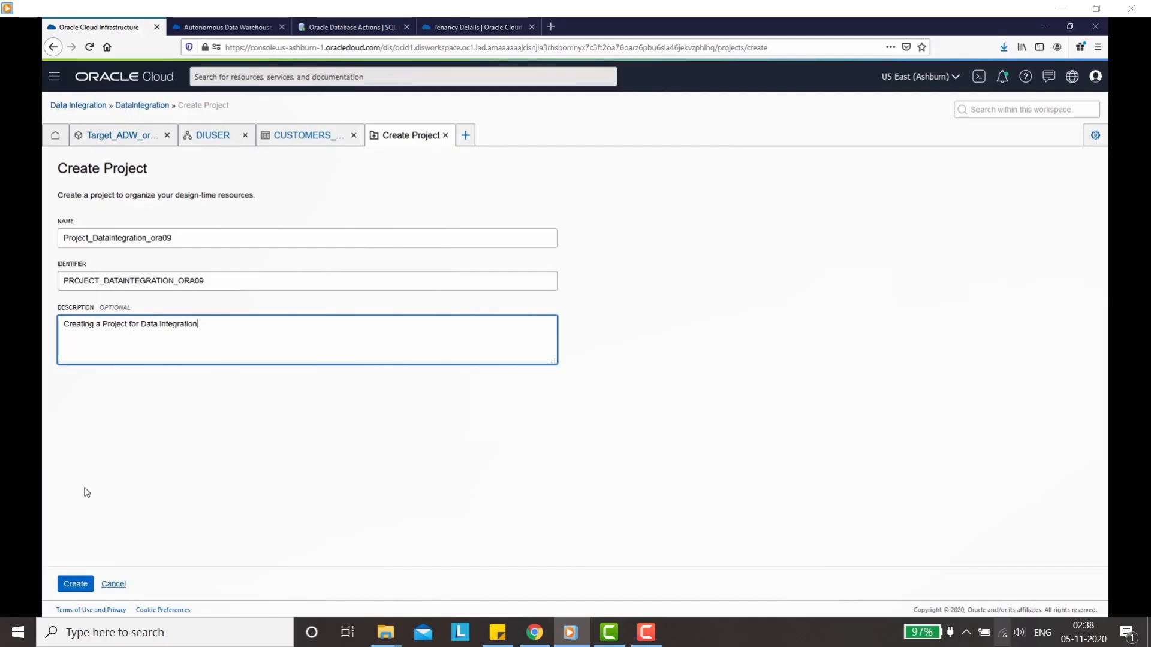
# Step: Create the Project_DataIntegration_ora09 project and start a new folder inside it
pyautogui.click(76, 585)
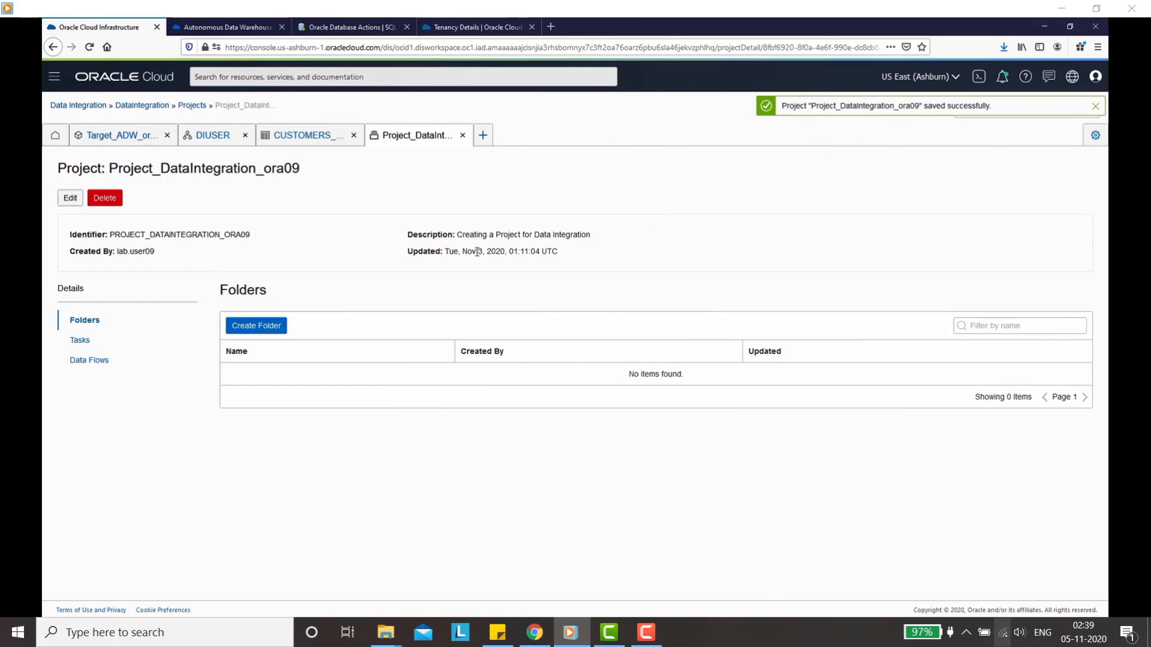
pyautogui.click(271, 326)
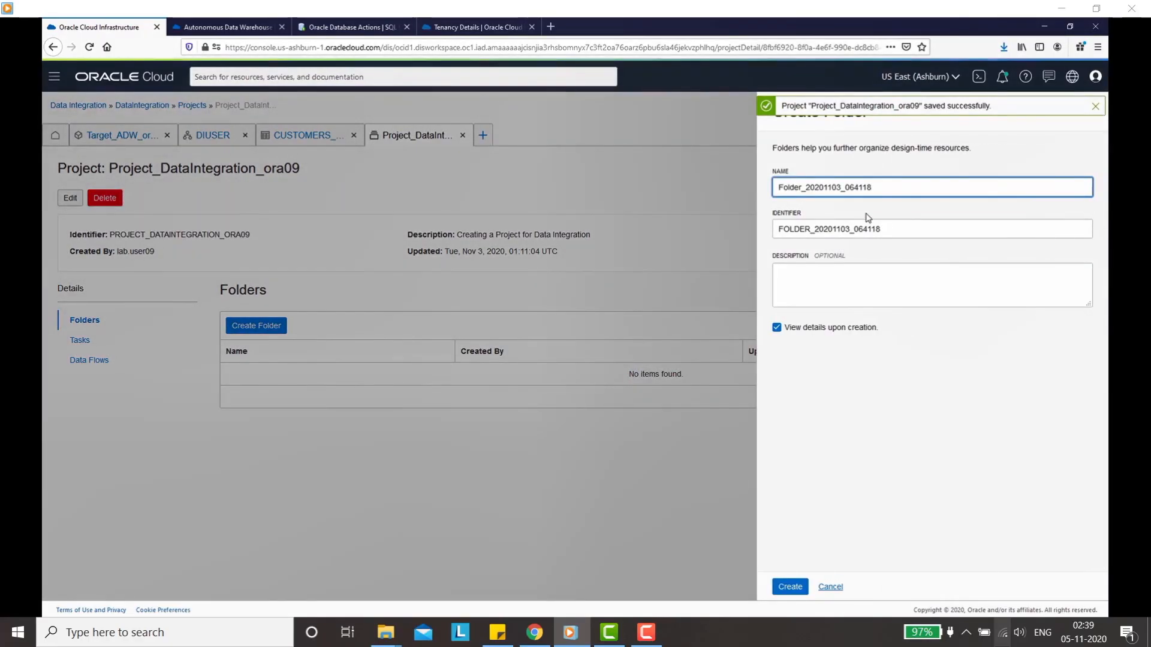
pyautogui.click(1095, 106)
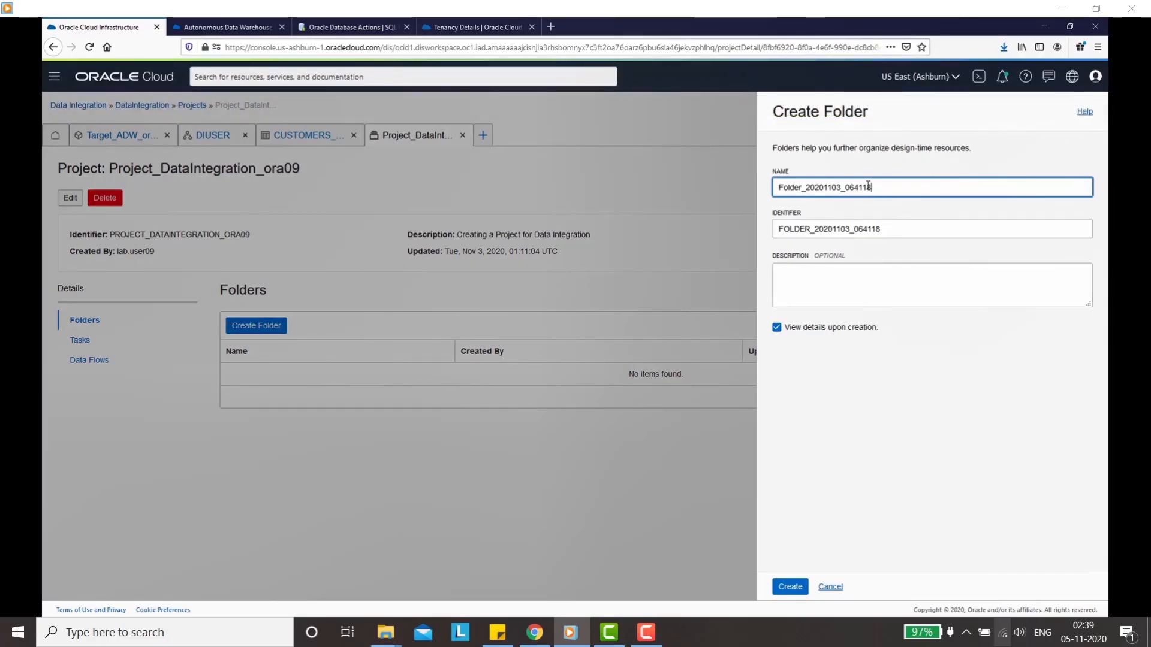
# Step: Create the folder named Integration, then pause the course video
pyautogui.moveTo(894, 187); pyautogui.dragTo(729, 182)
pyautogui.write('Inte')
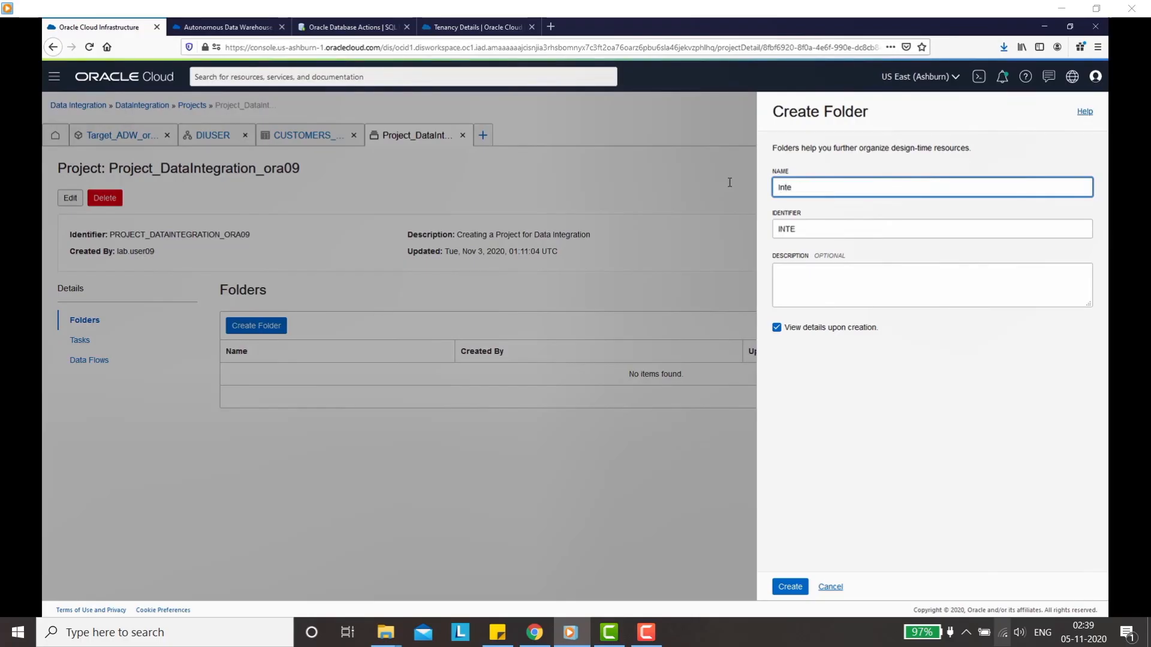
pyautogui.write('gration')
pyautogui.click(791, 588)
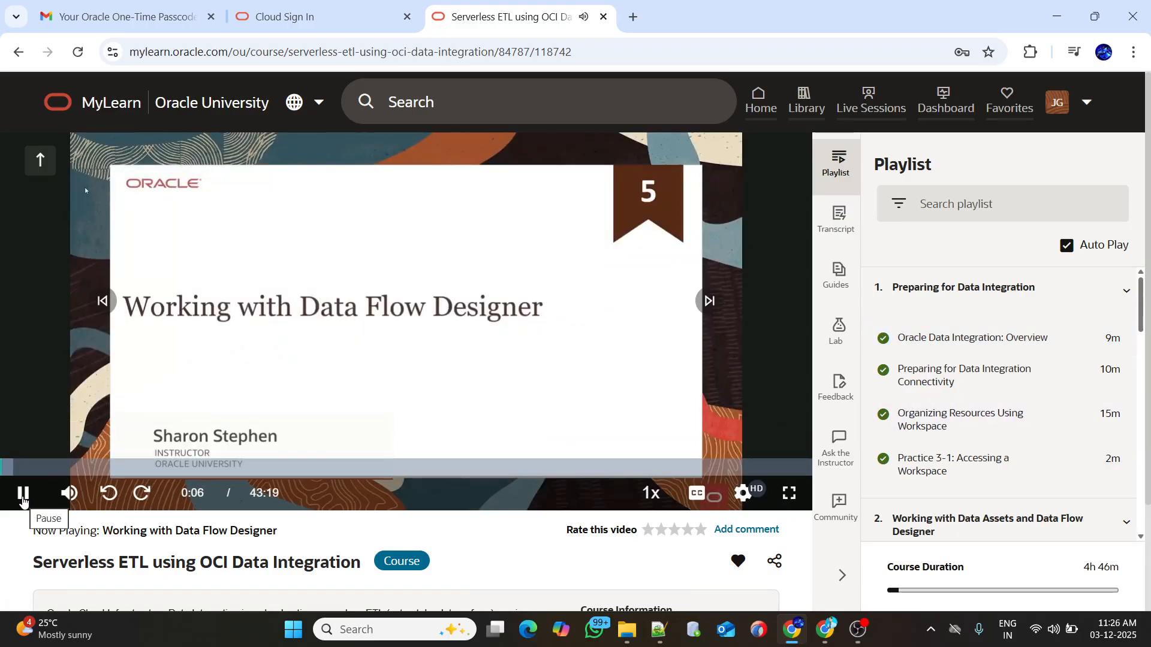
pyautogui.click(23, 498)
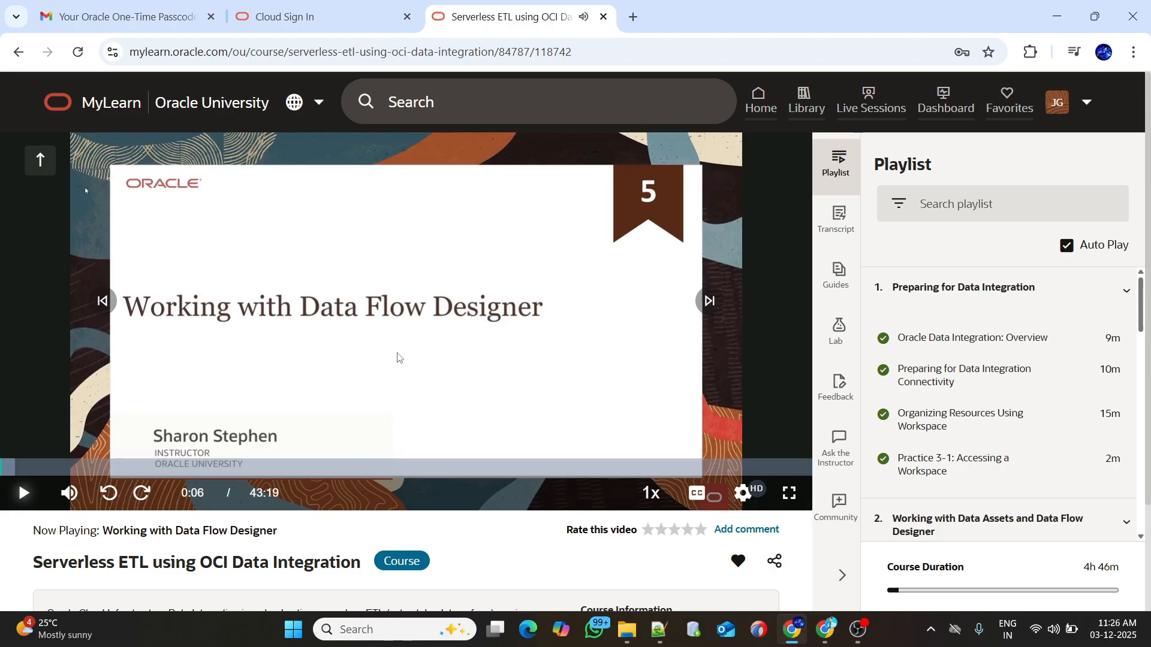